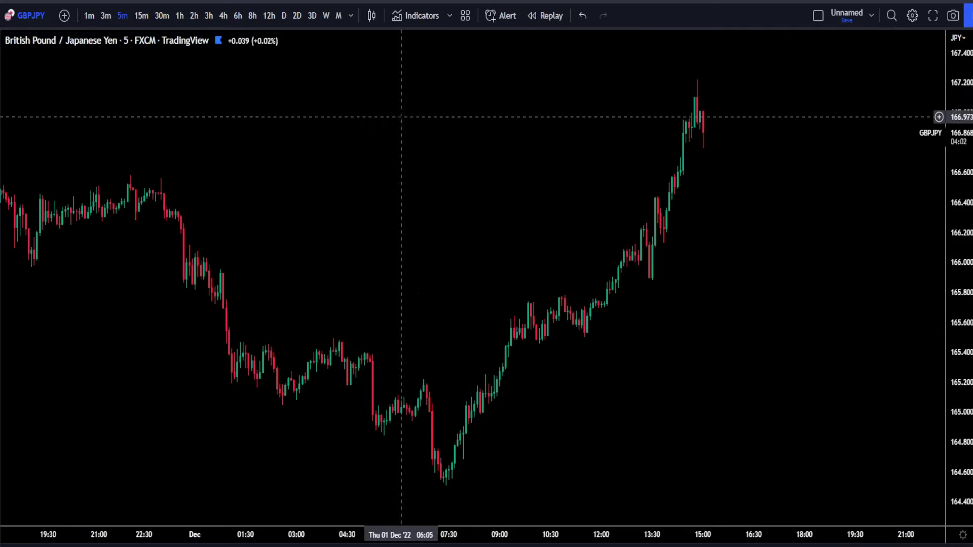
Keep the 5-minute timeframe and add the 'Harmonic Pattern Detection, Prediction' indicator to GBPJPY
click(351, 16)
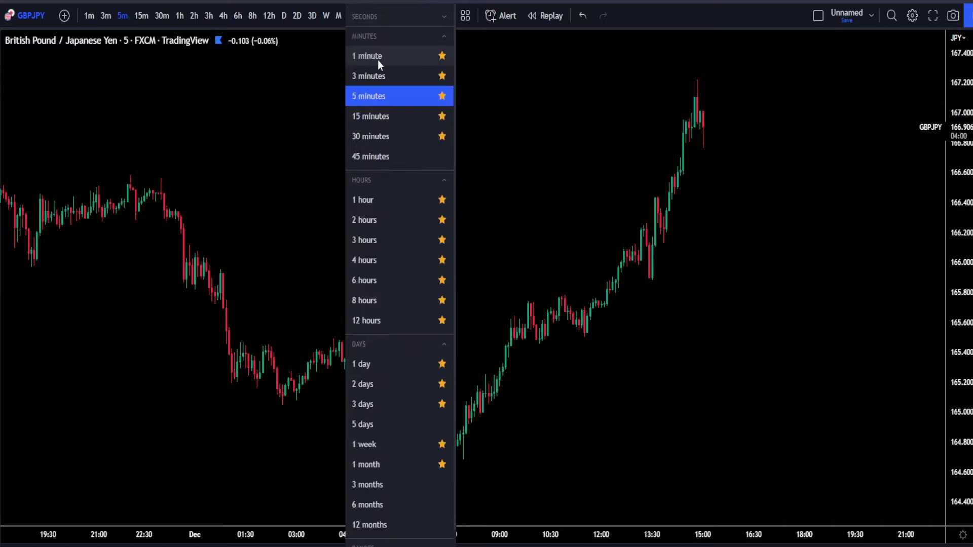
click(441, 181)
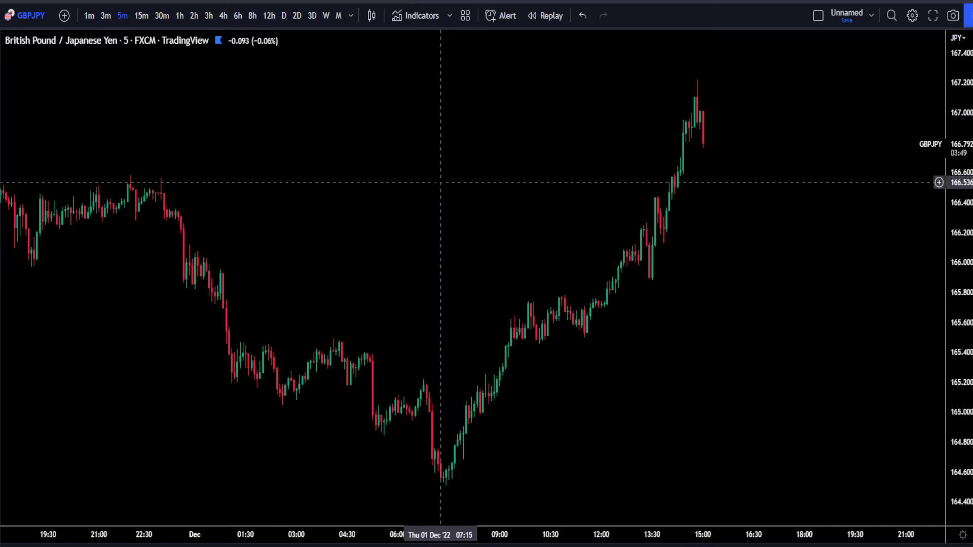
click(421, 18)
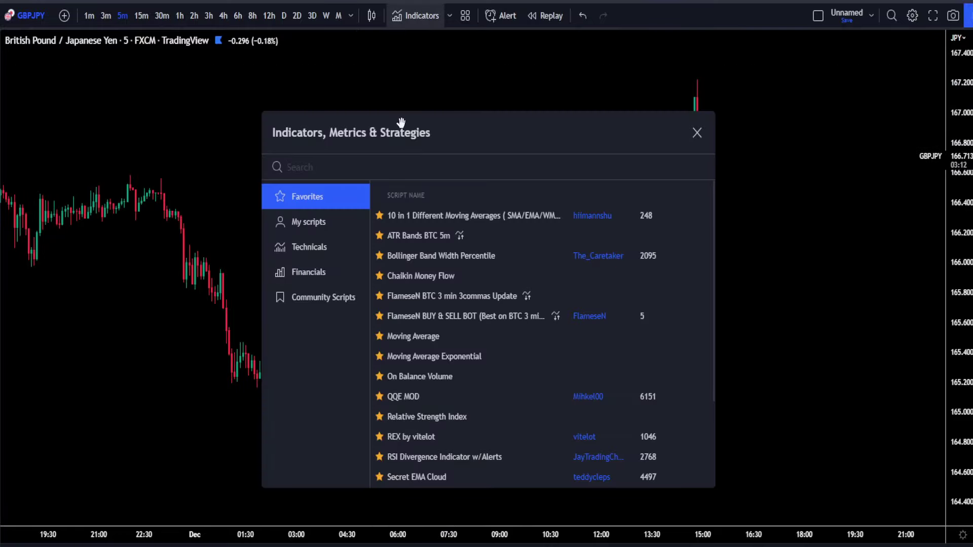
text(HARMO)
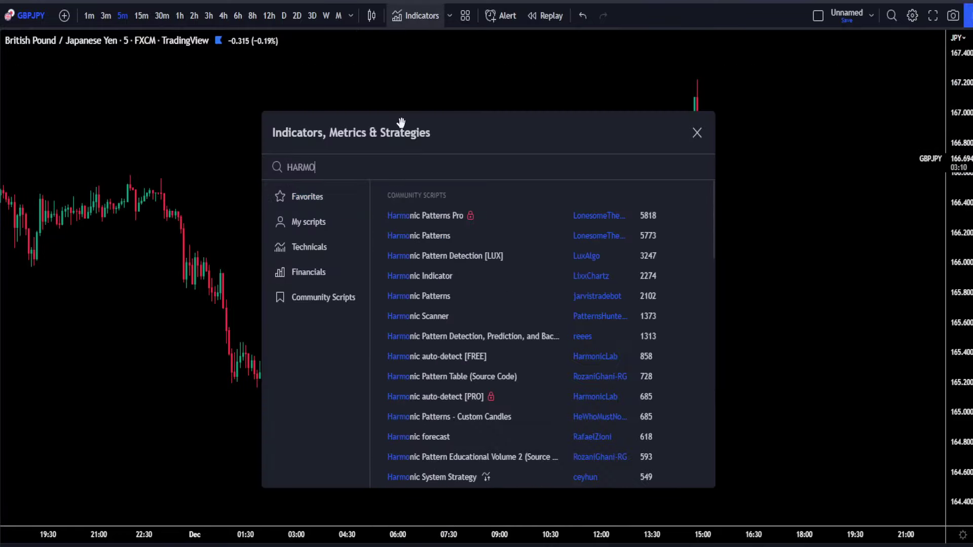
text(NIC PATTERN D)
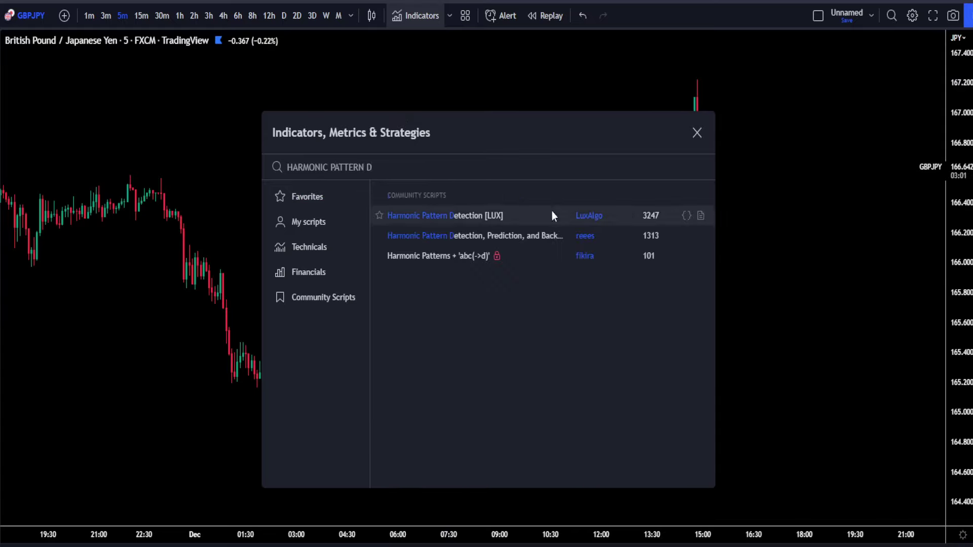
click(528, 233)
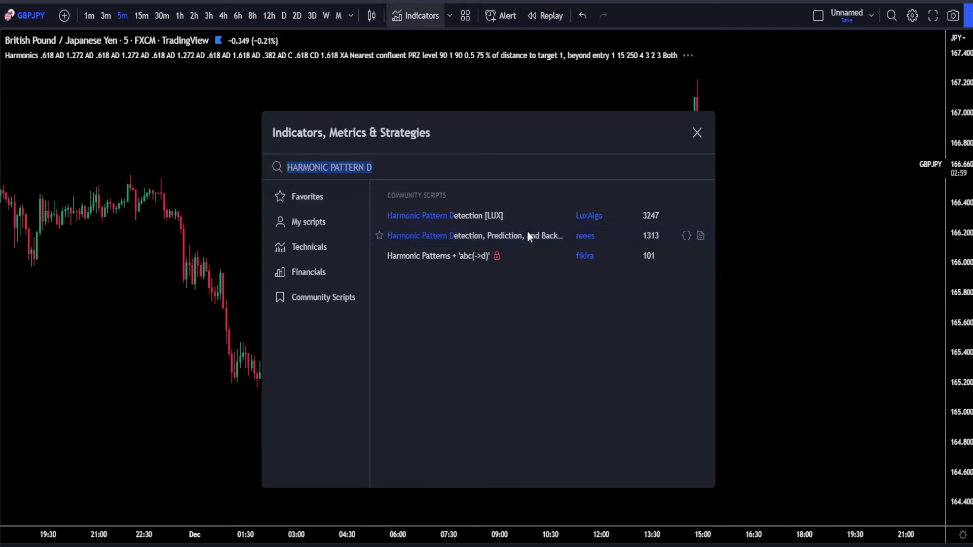
click(698, 133)
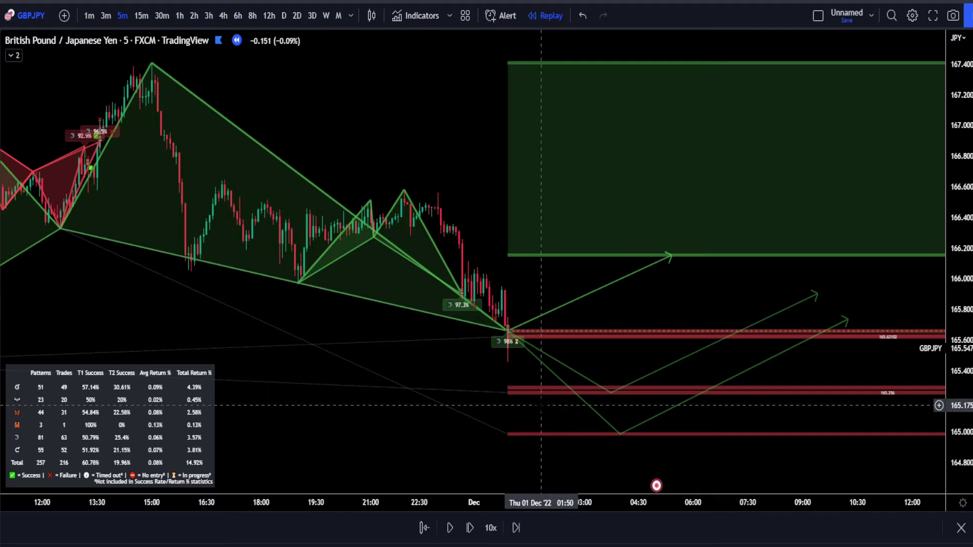
Open the settings dialog of the Harmonics indicator drawn on the GBPJPY chart
mouse_move(507, 343)
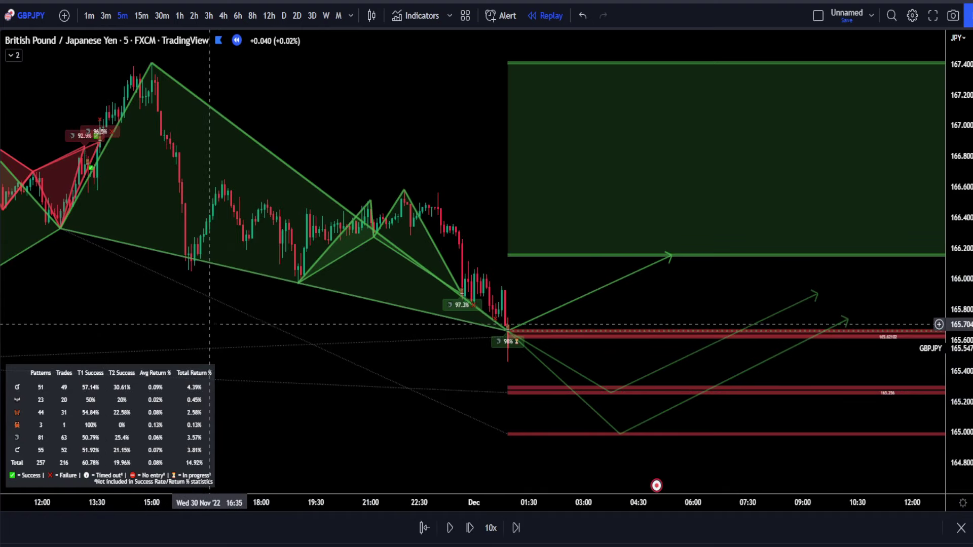
double_click(166, 405)
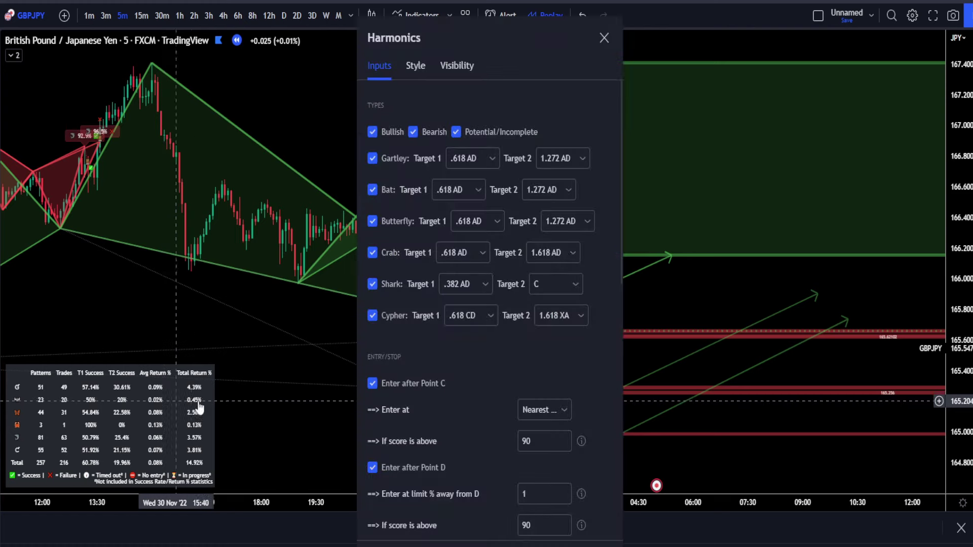
In the Style options, turn off Tables, LineFills and Lines, keeping only pattern labels
click(417, 67)
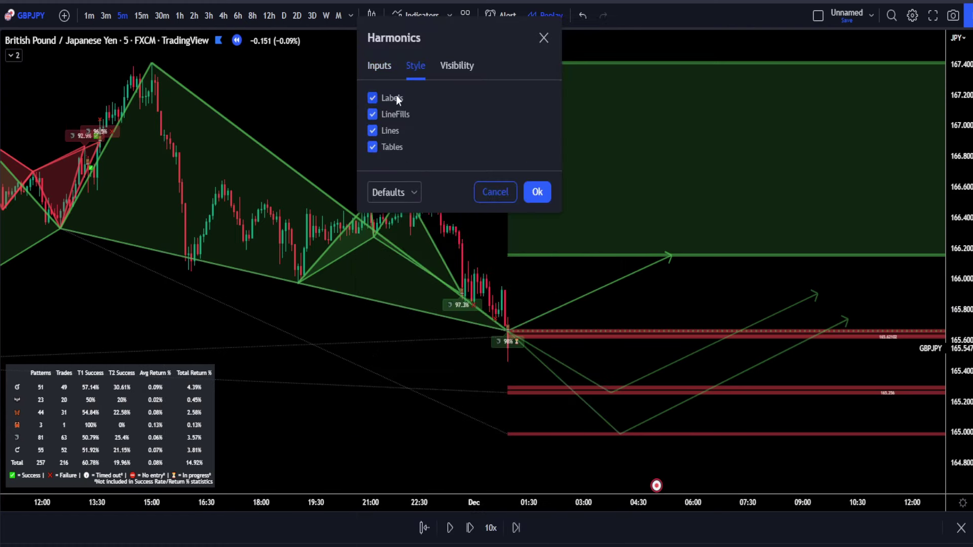
click(386, 147)
click(386, 131)
click(391, 114)
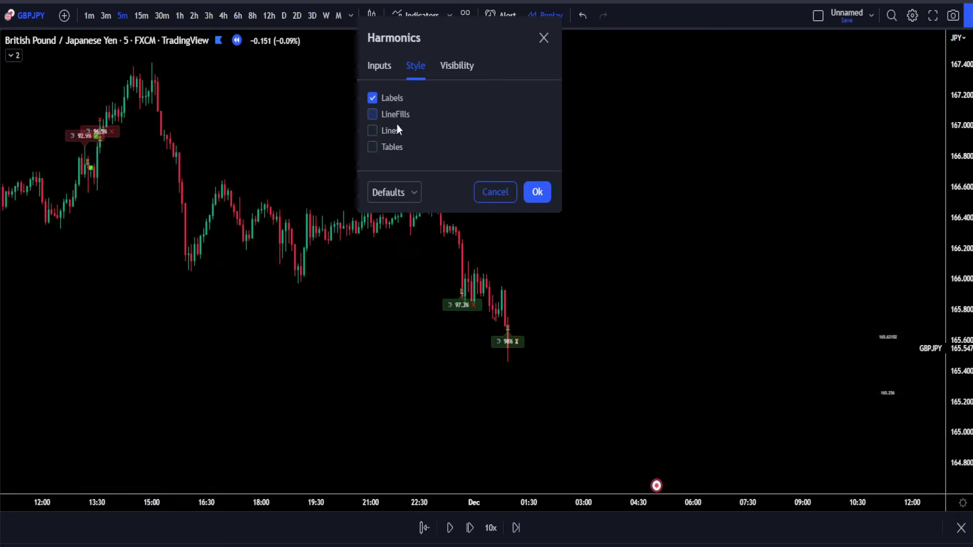
click(537, 193)
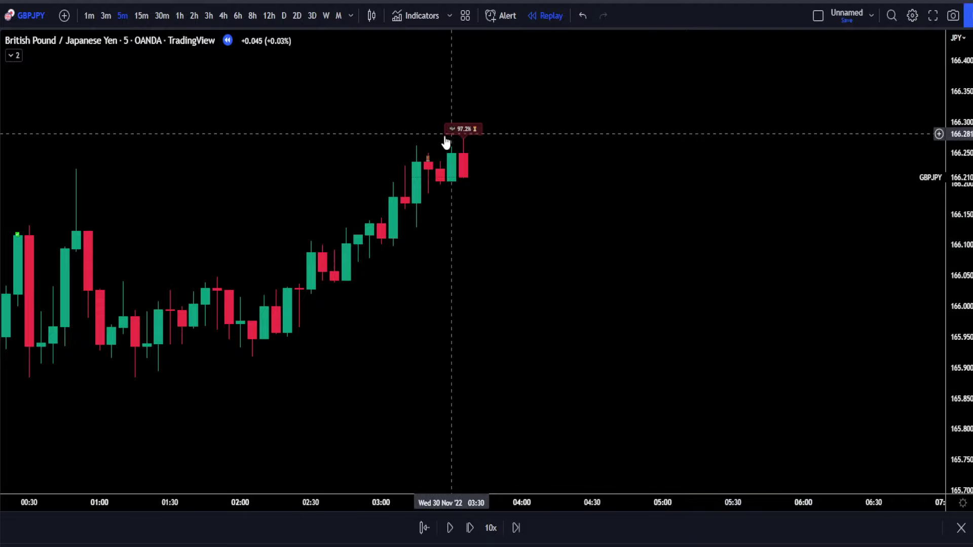
mouse_move(487, 137)
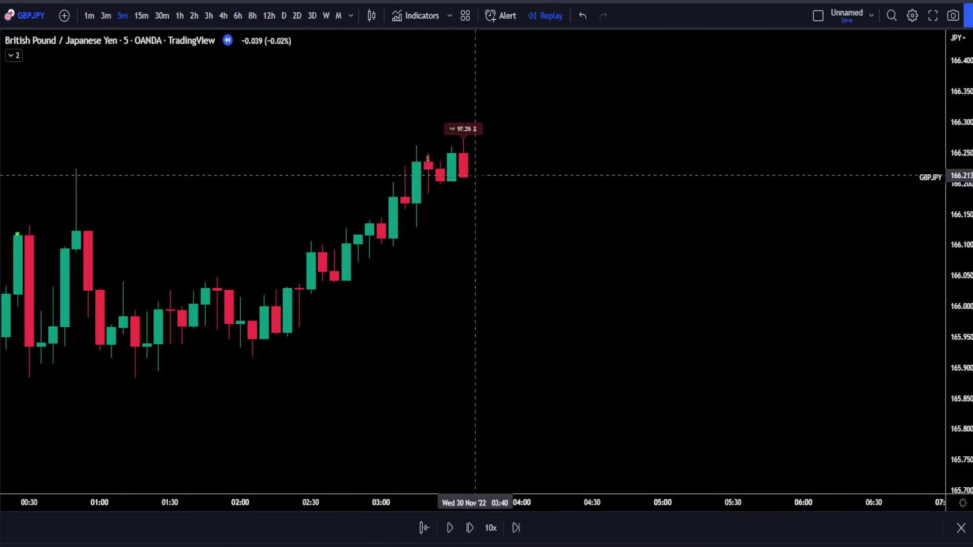
click(475, 179)
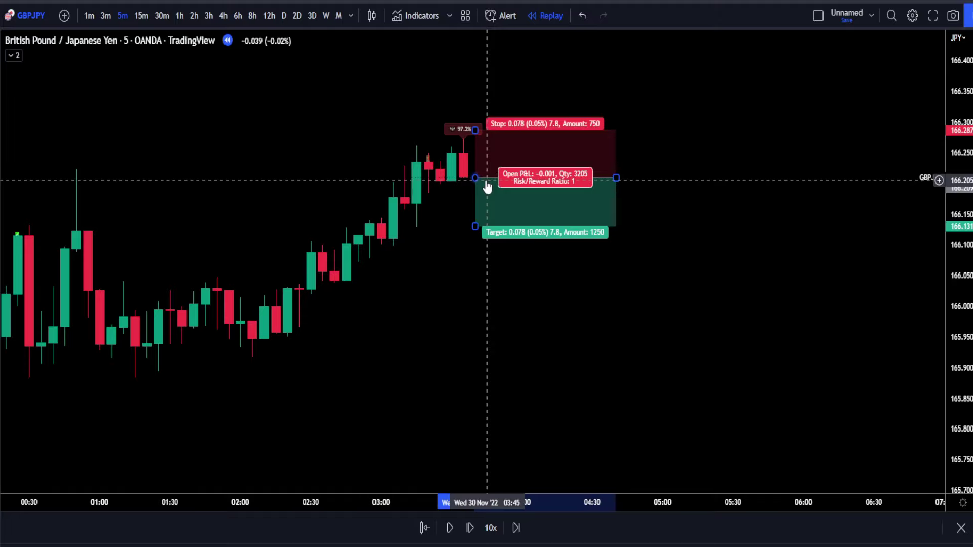
Set the 03:40 short position's stop and target both 0.071 from entry for 1:1
click(470, 527)
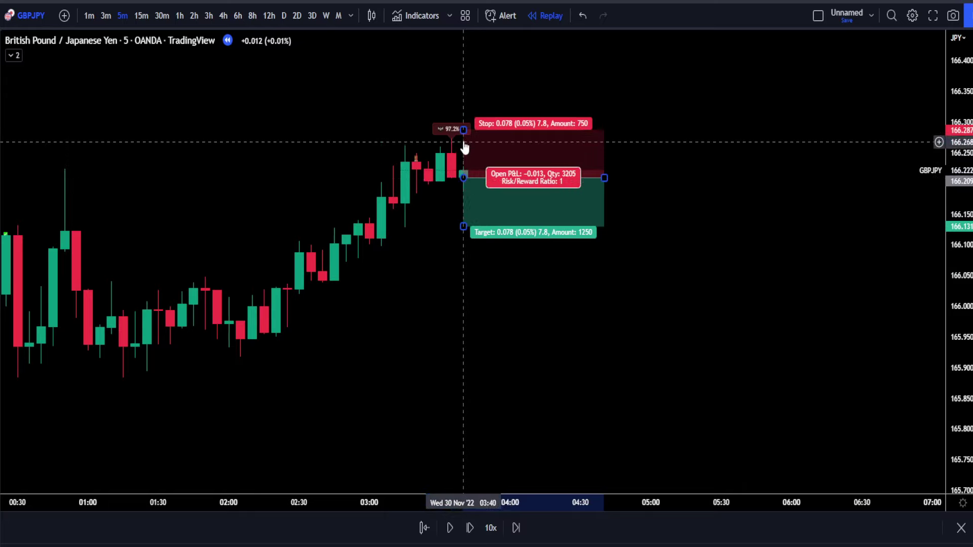
drag(465, 130, 463, 134)
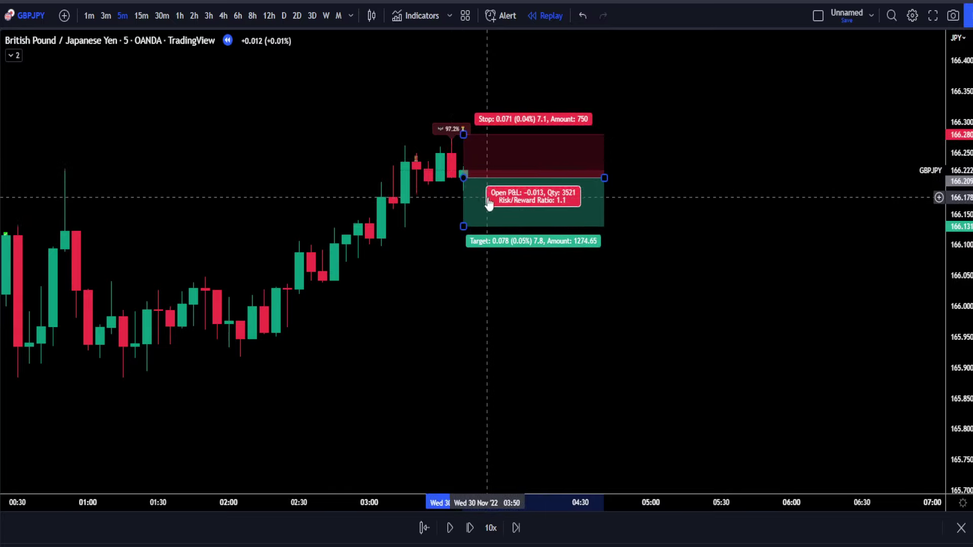
drag(462, 226, 463, 222)
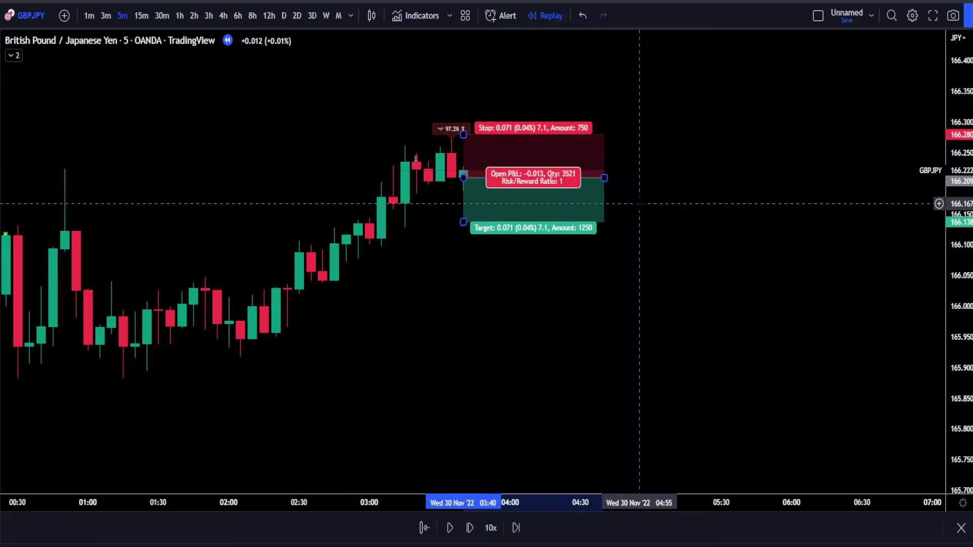
click(613, 243)
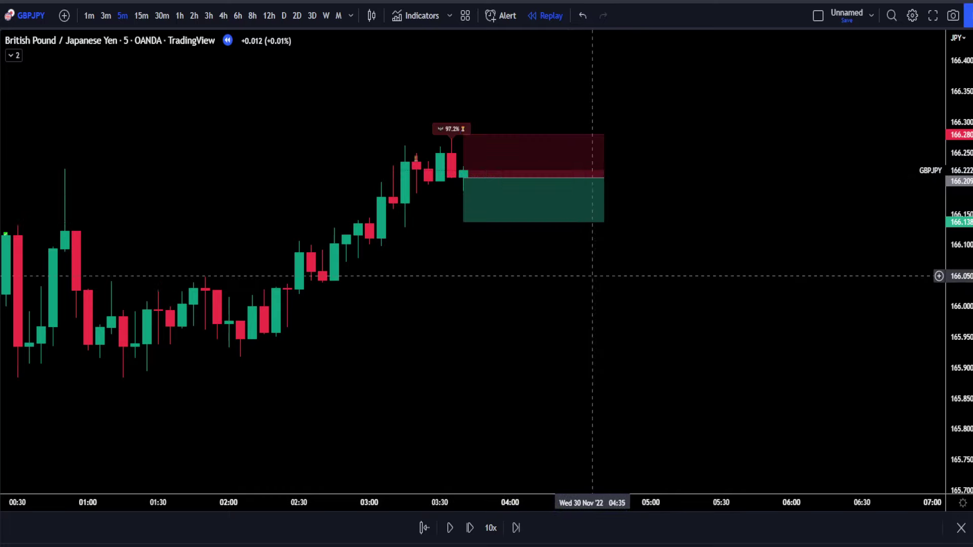
Replay nine bars forward as price falls, then drag the short's target lower
click(469, 532)
click(470, 532)
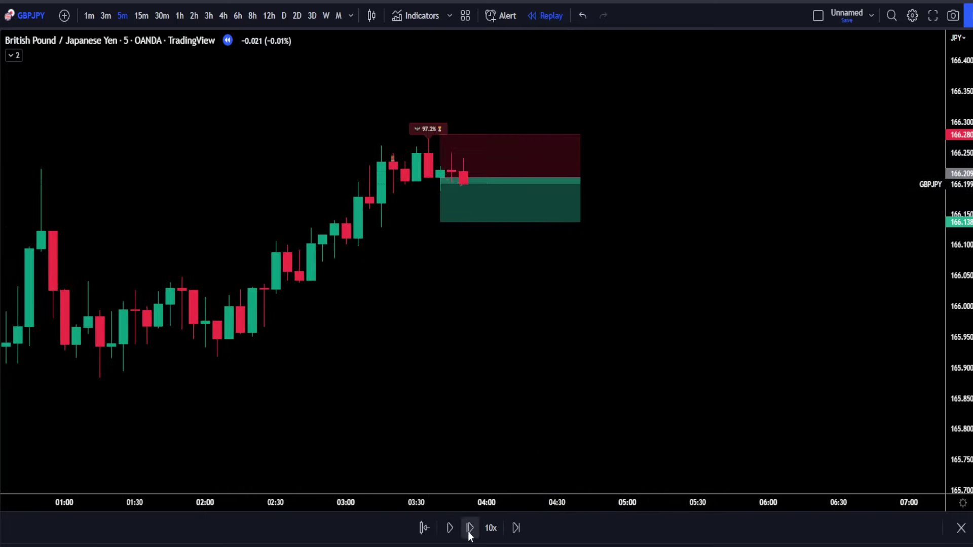
click(469, 533)
click(469, 530)
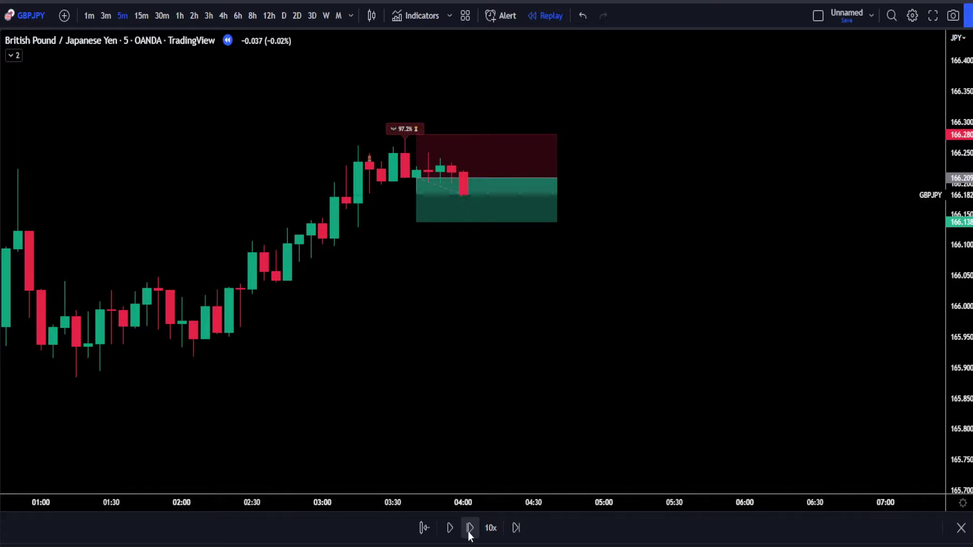
click(469, 530)
click(469, 530)
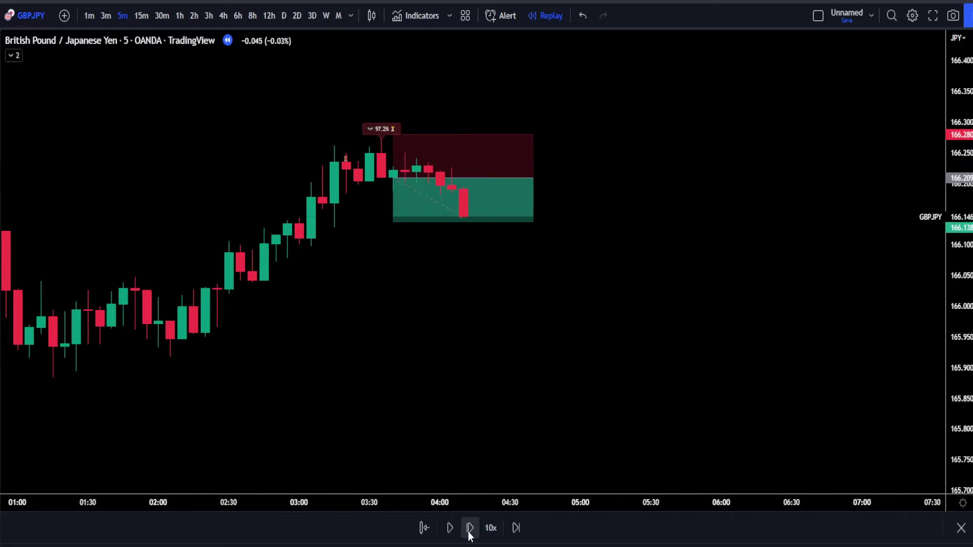
click(469, 530)
click(469, 529)
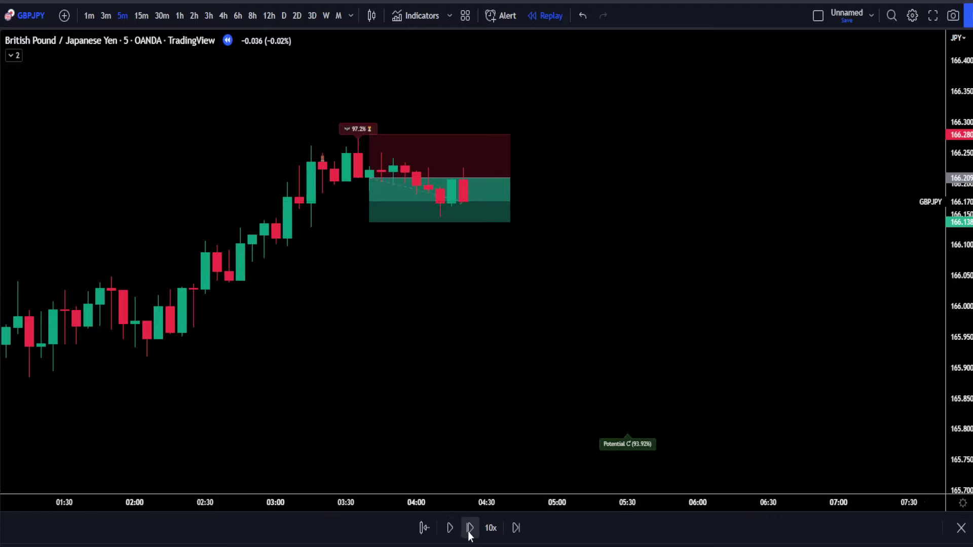
click(469, 530)
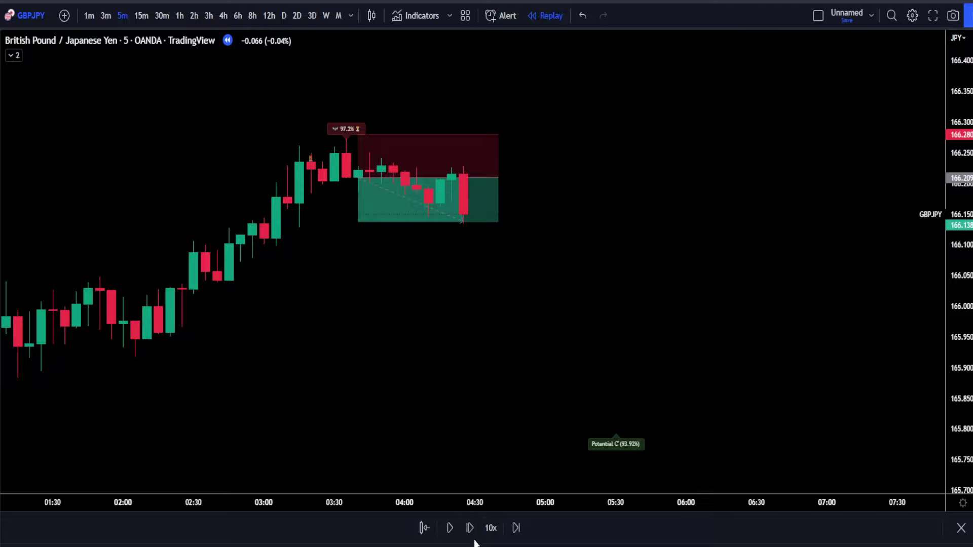
drag(358, 222, 375, 265)
Step the replay while moving the short's target down, back up, and down again
click(469, 527)
End the short at the exit bar with its target where price exited, 0.070 profit
click(469, 528)
click(469, 528)
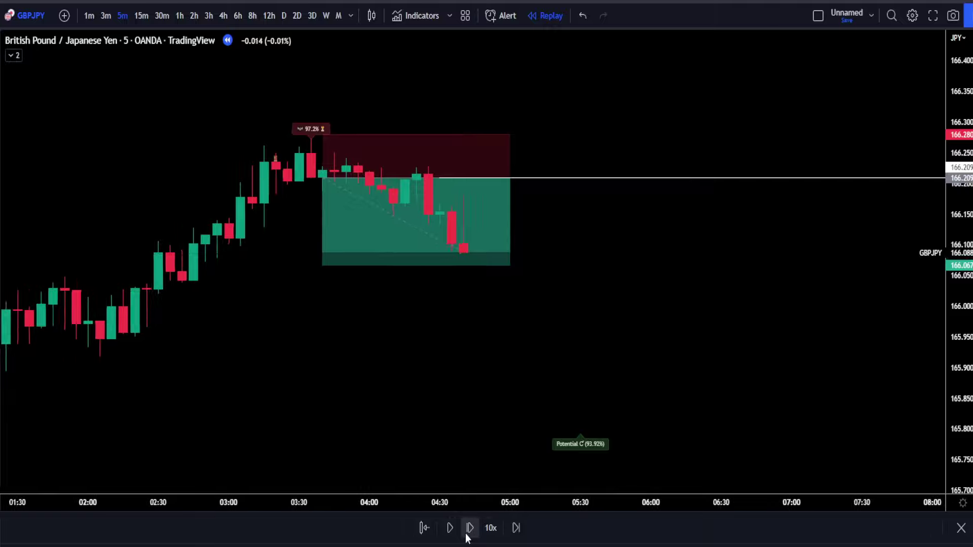
click(333, 220)
drag(310, 265, 304, 221)
drag(513, 177, 569, 221)
drag(299, 221, 300, 308)
click(469, 528)
click(469, 528)
click(463, 225)
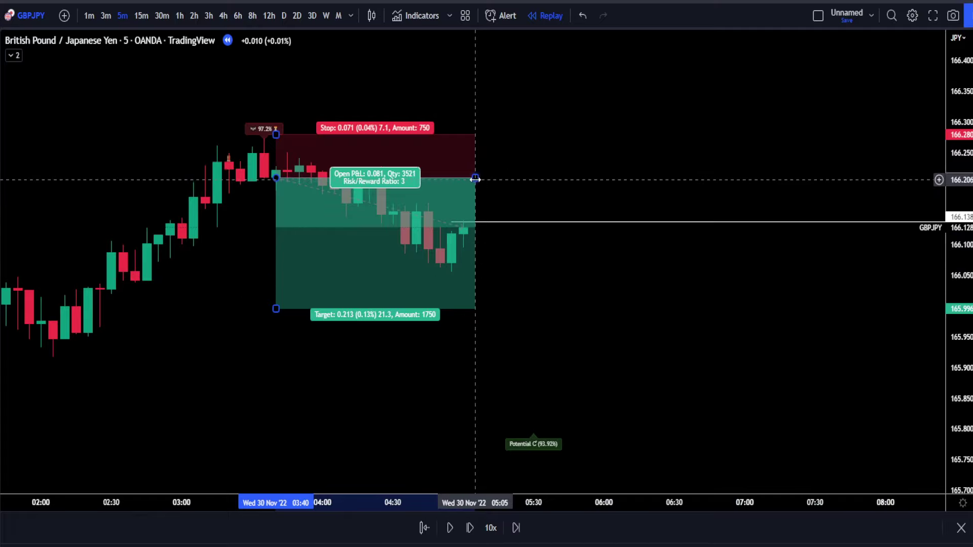
drag(475, 178, 463, 178)
drag(276, 309, 285, 265)
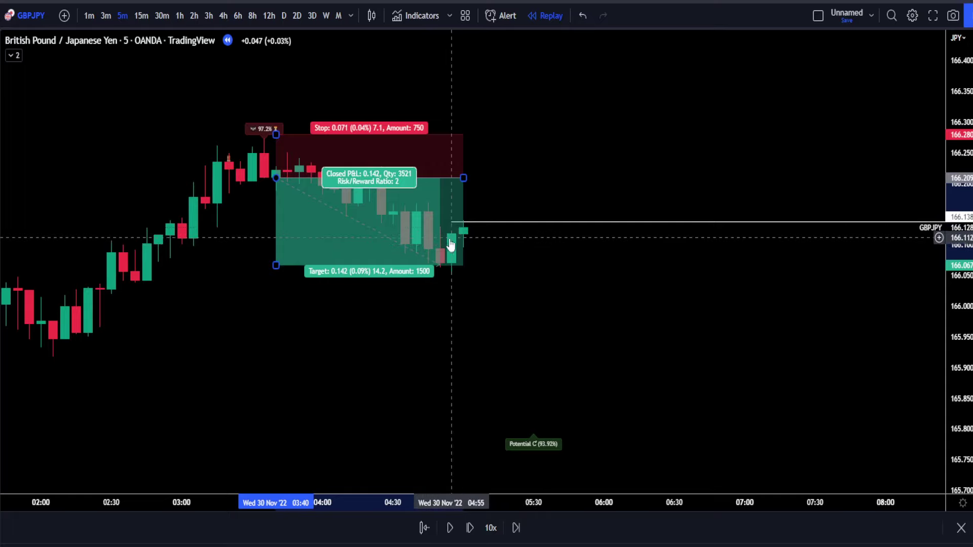
drag(308, 265, 309, 221)
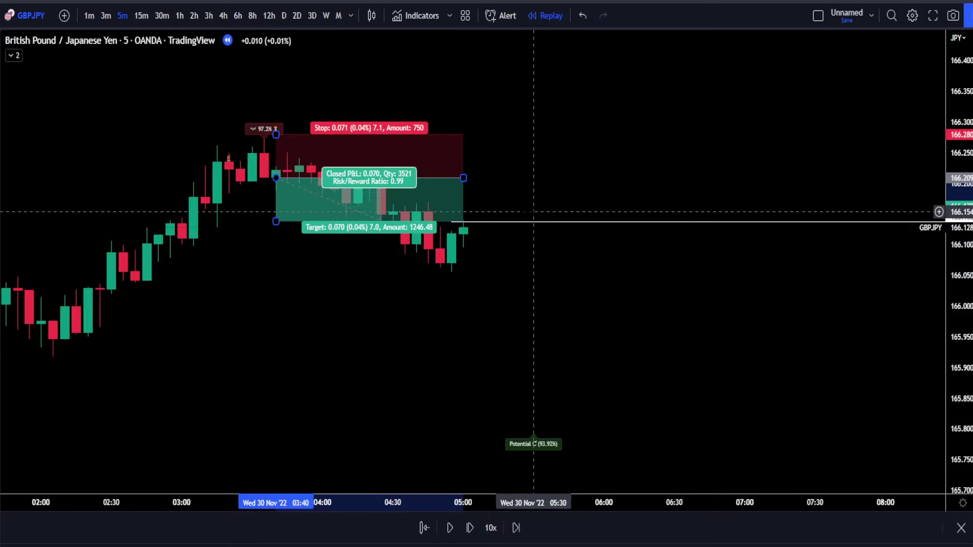
click(523, 233)
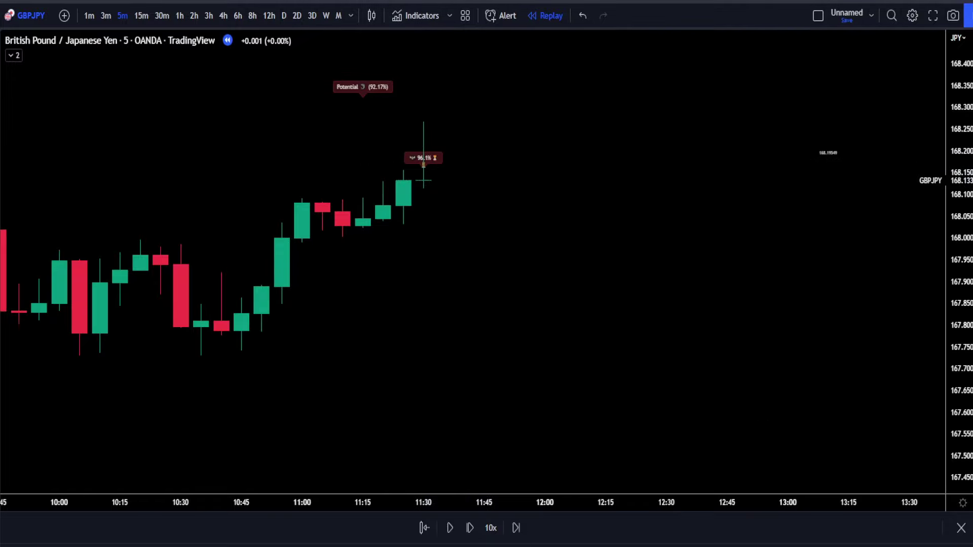
Place a short at the 11:40 bar, stop above the recent high, target near 1:1
click(444, 179)
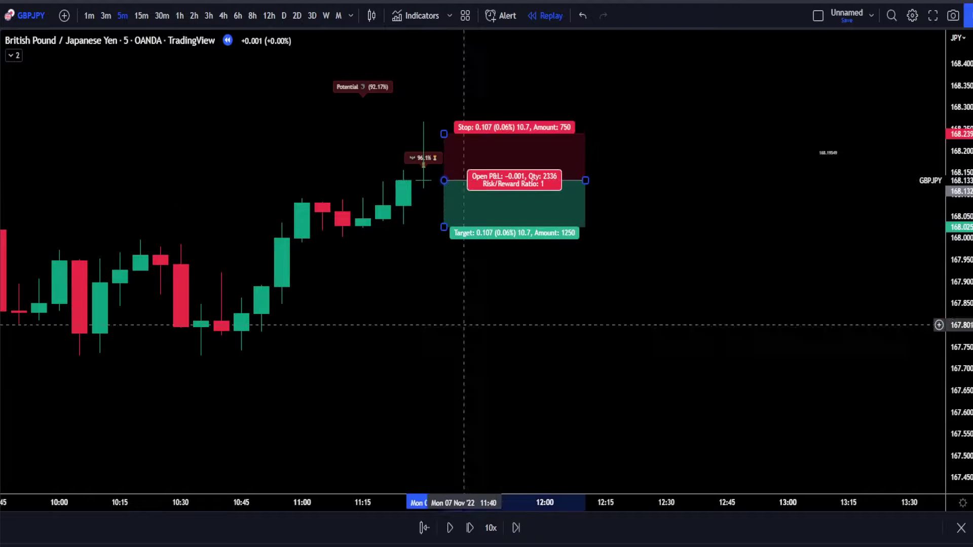
click(470, 527)
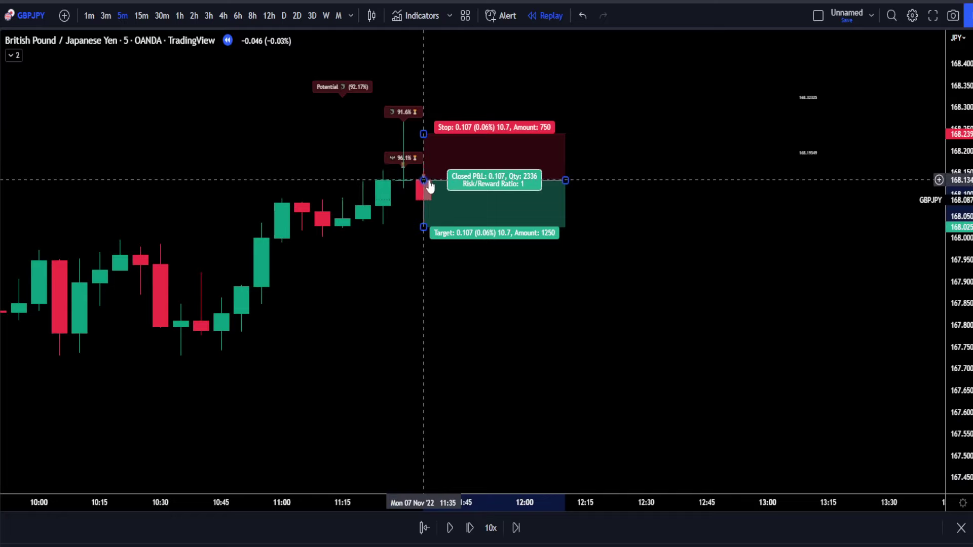
drag(423, 133, 430, 118)
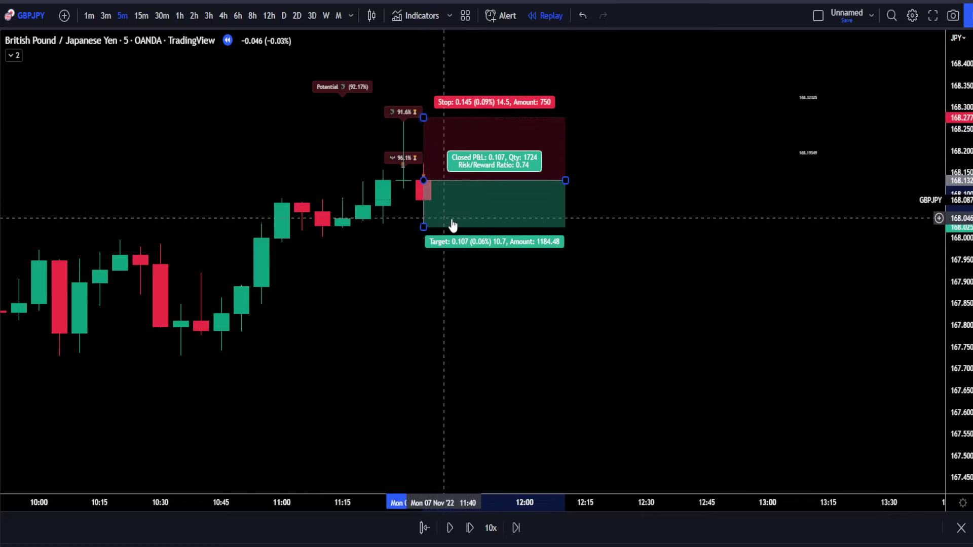
drag(437, 228, 348, 373)
Advance the replay, shorten the short's duration and raise its target to about 167.98
key(shift+Right)
key(shift+Right)
key(shift+Right)
key(shift+Right)
click(471, 528)
click(472, 528)
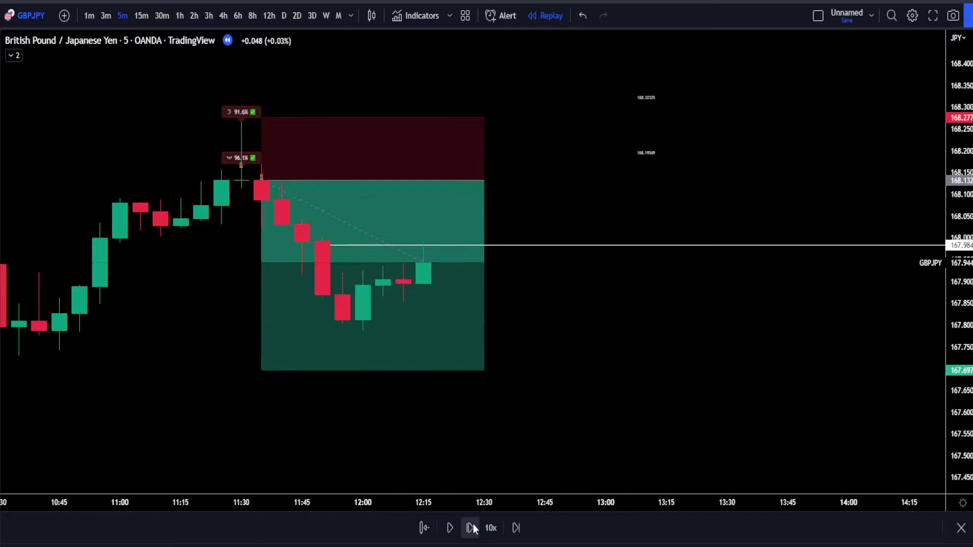
drag(484, 181, 424, 180)
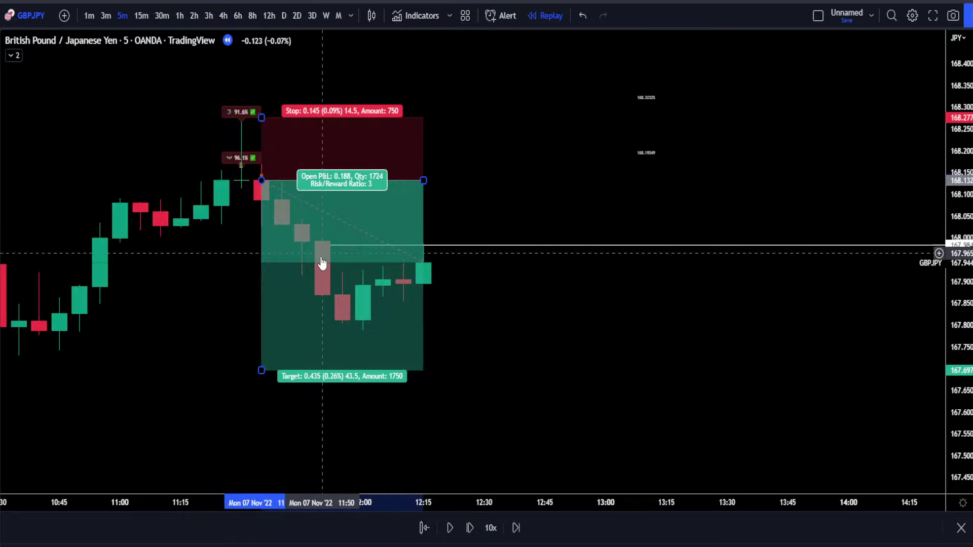
drag(261, 370, 261, 246)
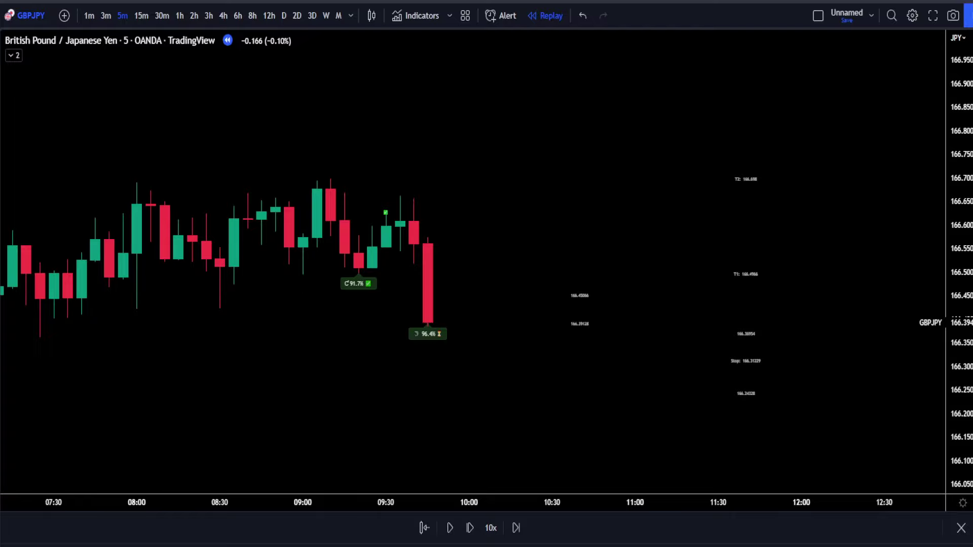
Place a long at the 96.4% pattern with a tighter stop and target 166.448
mouse_move(428, 336)
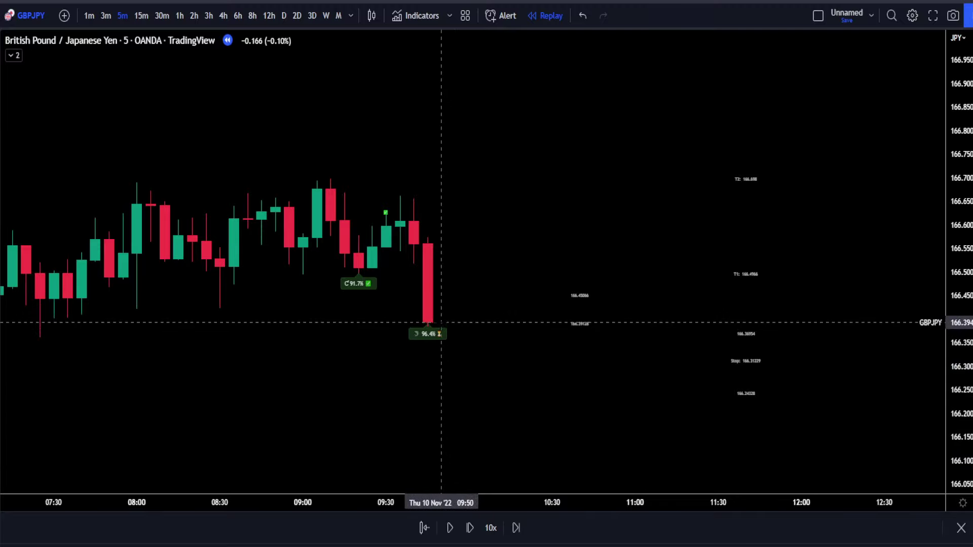
click(442, 323)
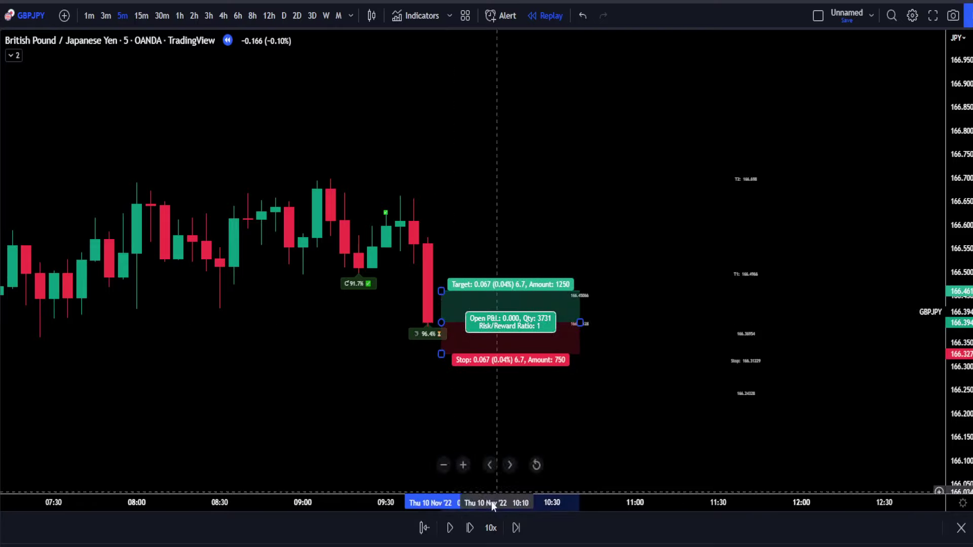
click(470, 528)
click(480, 524)
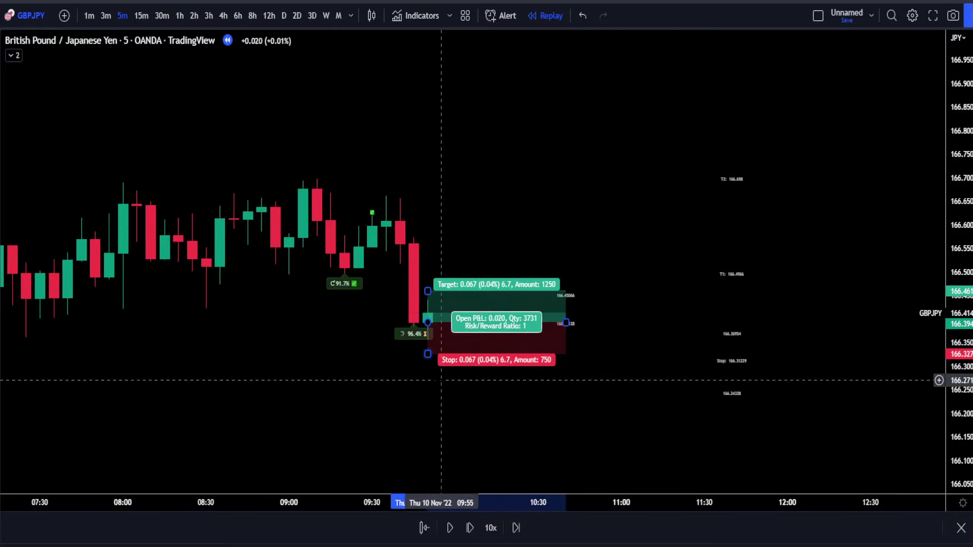
drag(428, 354, 446, 348)
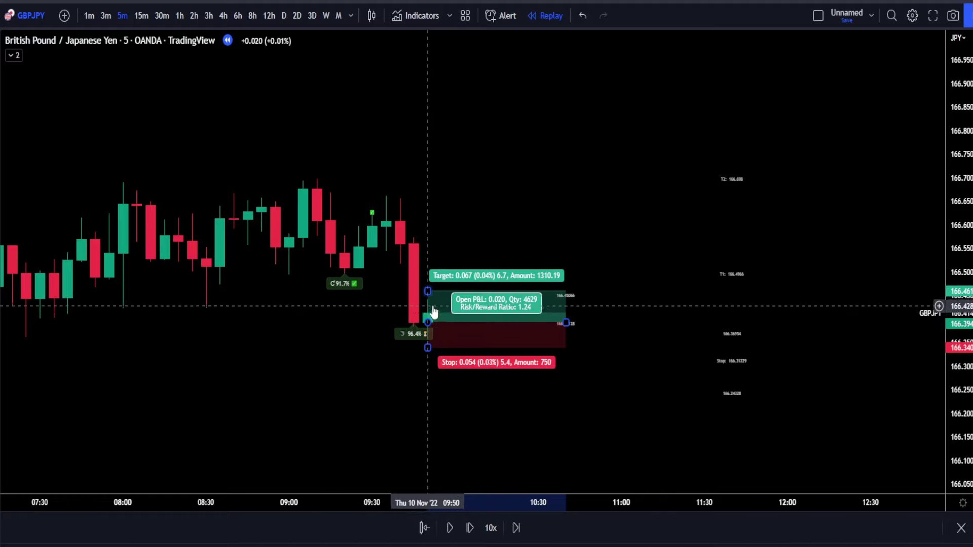
drag(427, 292, 428, 296)
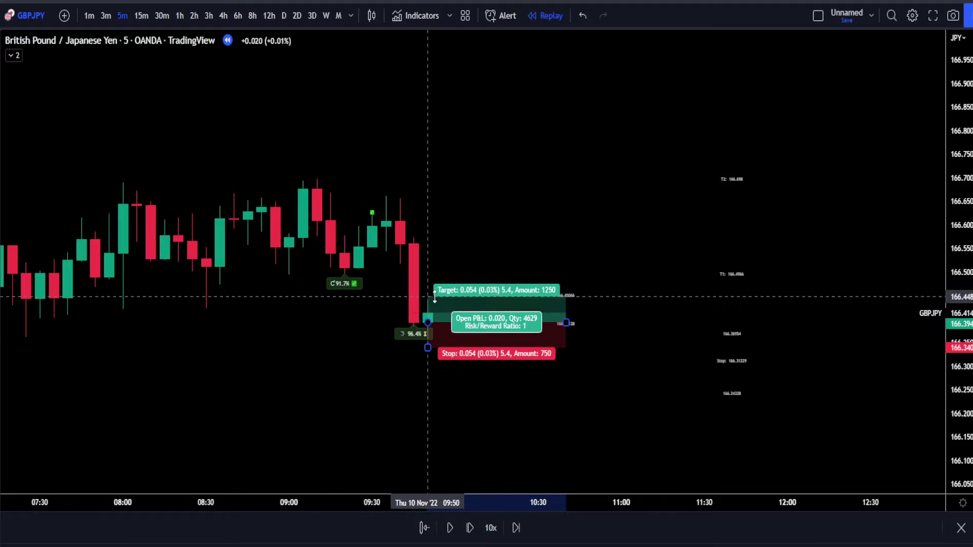
Replay bar by bar, raising the long's target with price until it reaches 166.719
click(469, 528)
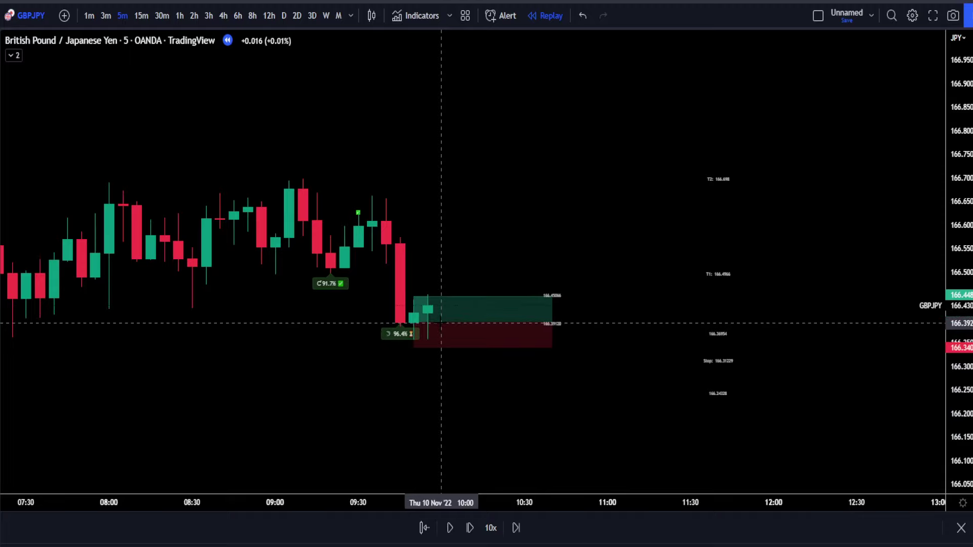
drag(423, 296, 434, 271)
click(470, 527)
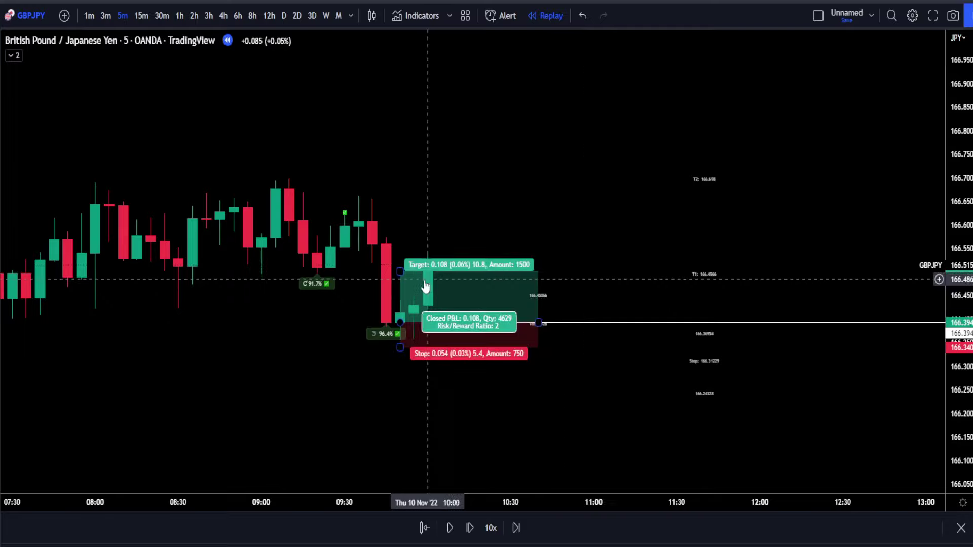
drag(401, 271, 584, 299)
drag(401, 295, 400, 170)
click(469, 528)
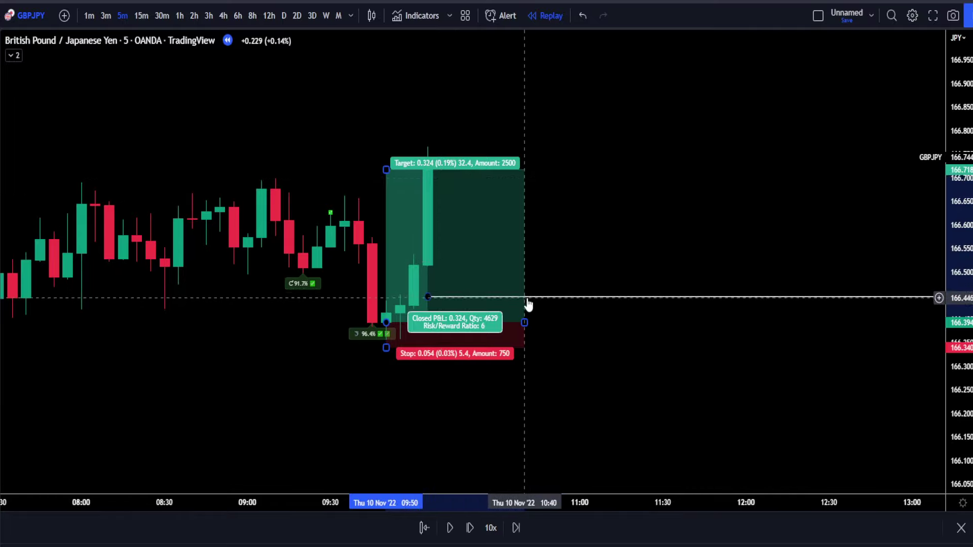
mouse_move(386, 169)
mouse_down()
mouse_move(386, 194)
mouse_move(407, 144)
mouse_move(384, 170)
mouse_move(388, 118)
mouse_up()
click(470, 528)
key(shift+Right)
key(shift+Right)
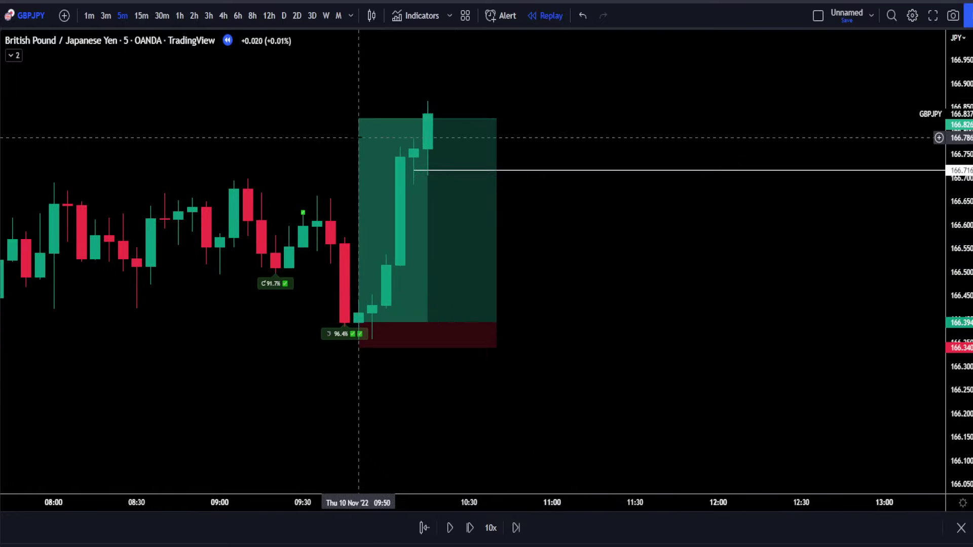
drag(358, 118, 382, 170)
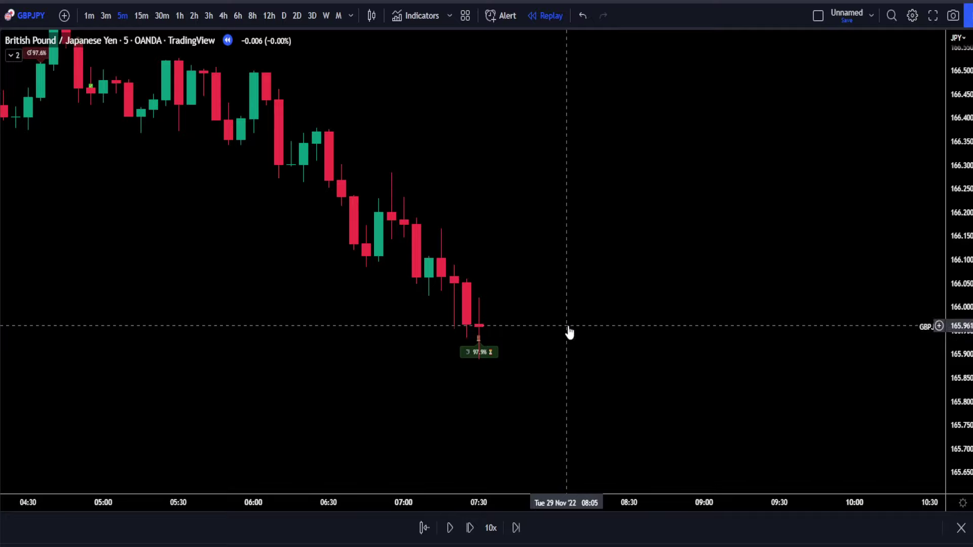
Go long at the 97.9% bar with stop 165.881, raising the target as price rallies
mouse_move(471, 361)
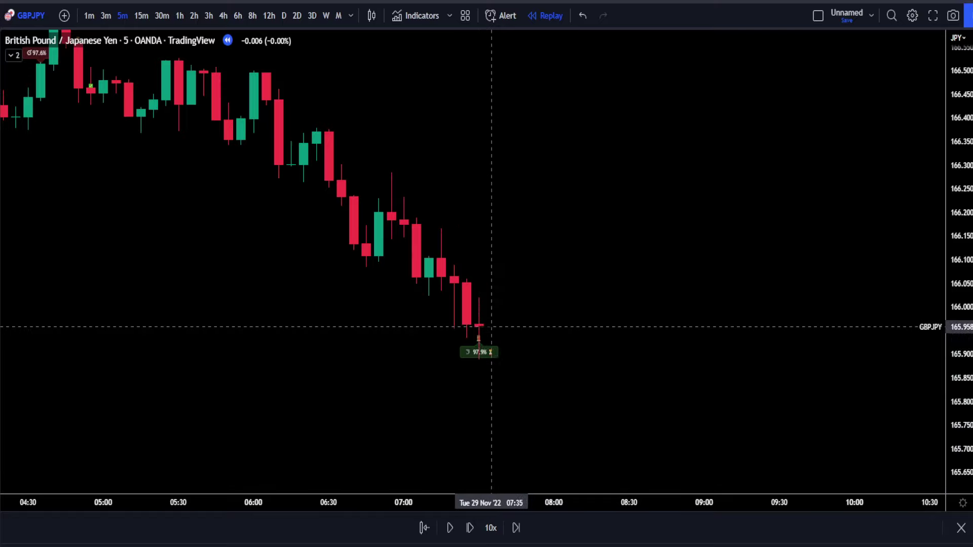
click(491, 327)
key(shift+Right)
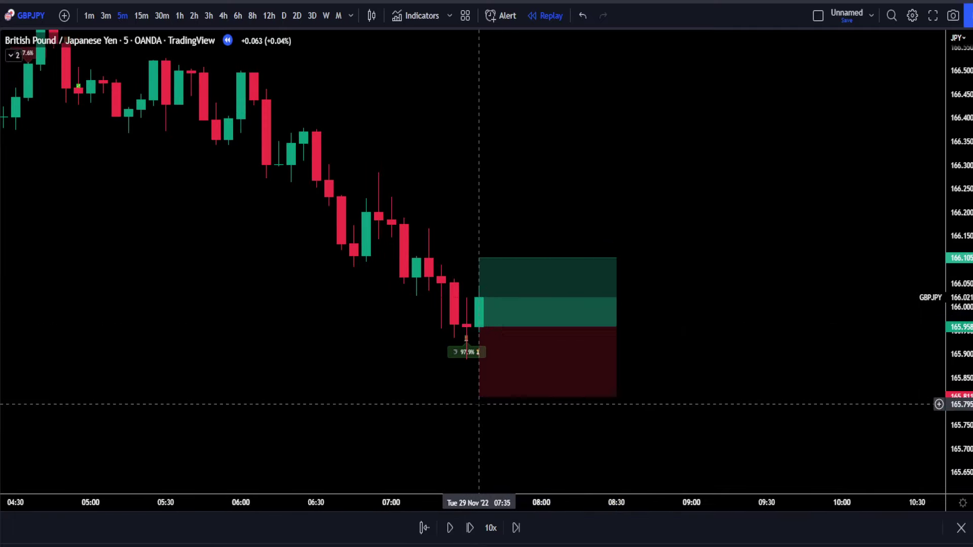
drag(480, 397, 482, 363)
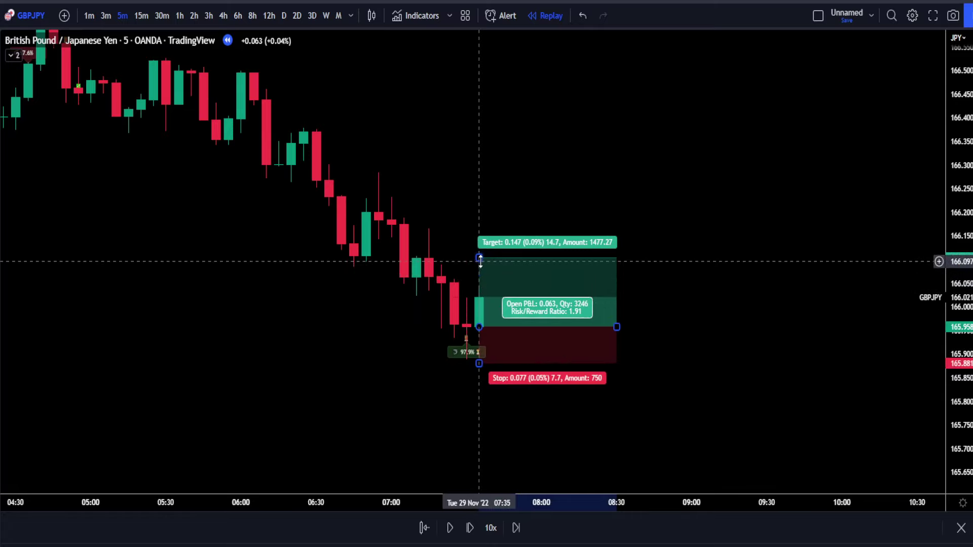
drag(478, 258, 487, 276)
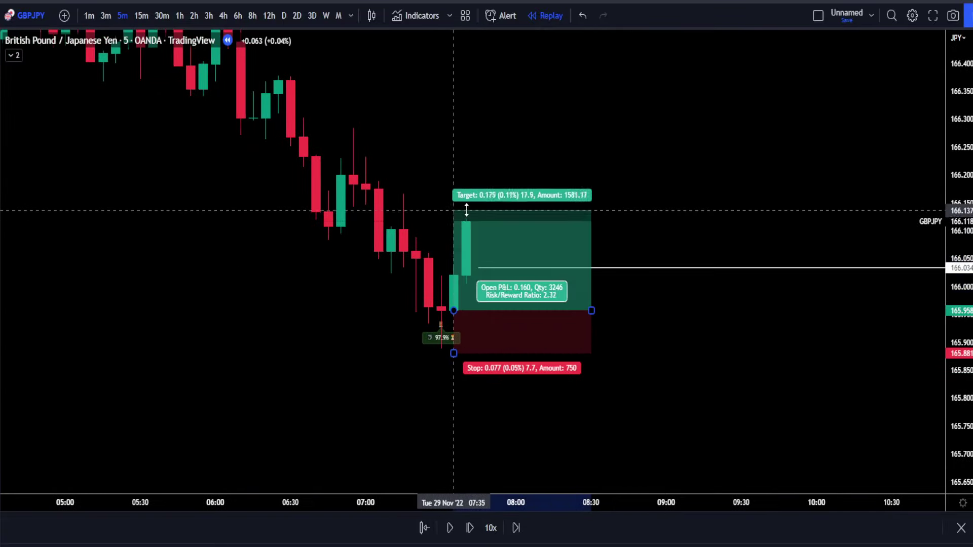
drag(441, 224, 461, 195)
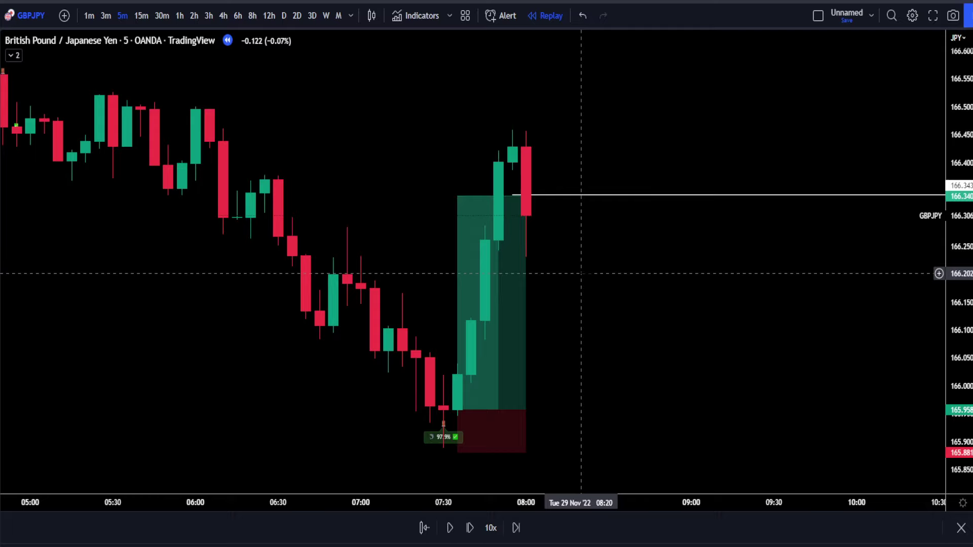
mouse_move(520, 282)
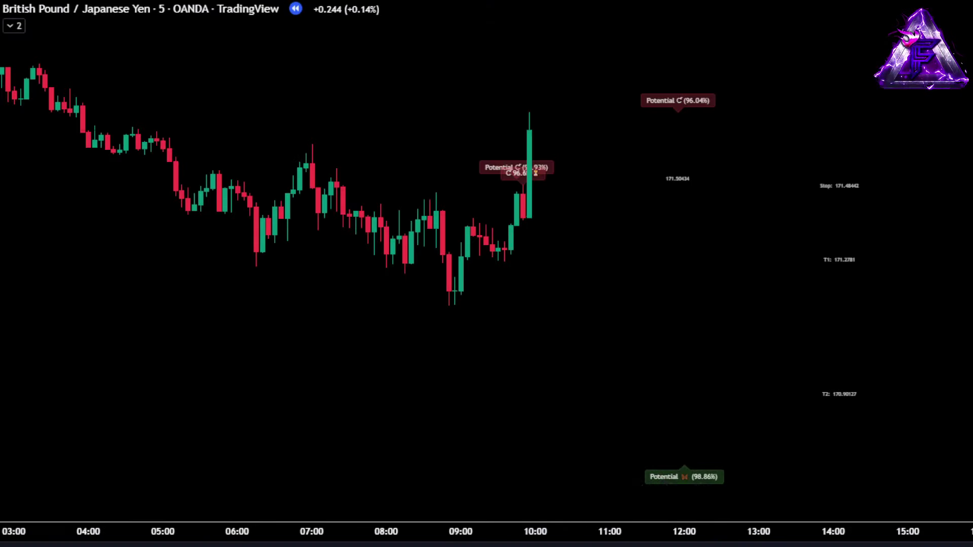
Adjust targets on the 11:15 position, a 93.8% pattern short and an 11:55 position
scroll(717, 370, up, 2)
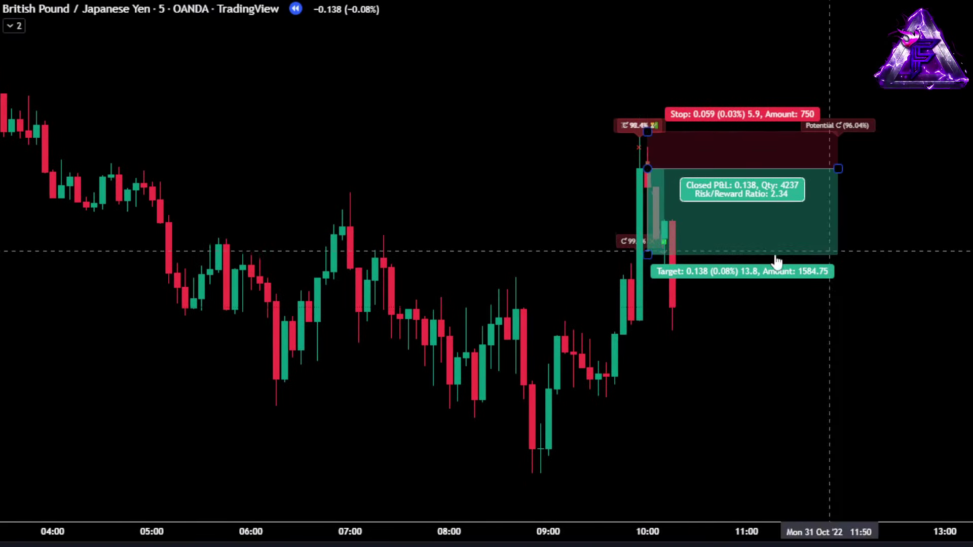
drag(661, 257, 659, 314)
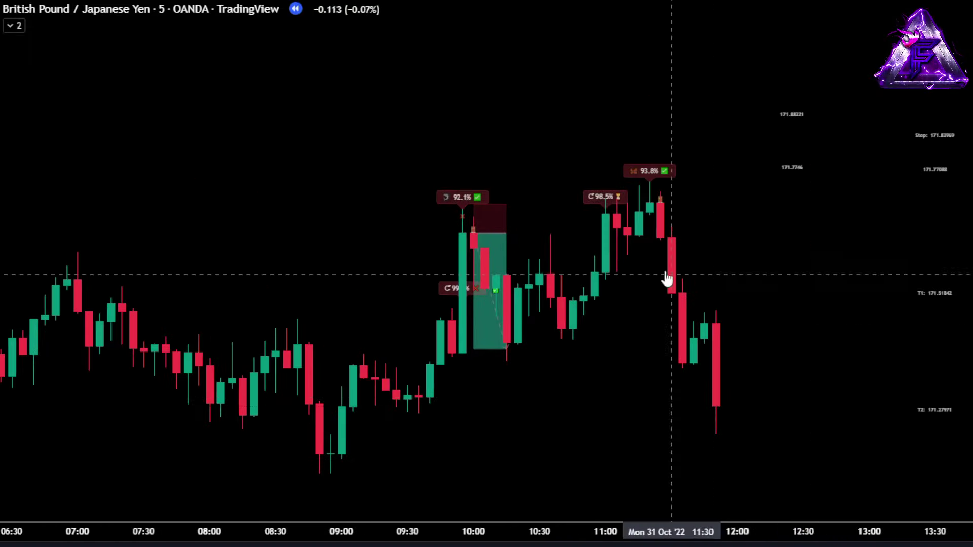
scroll(667, 278, up, 2)
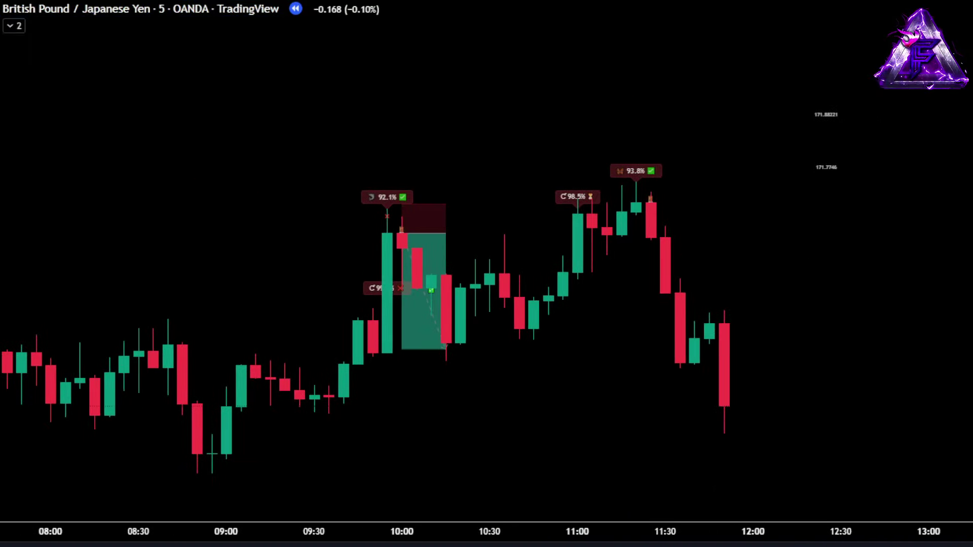
click(648, 216)
click(645, 202)
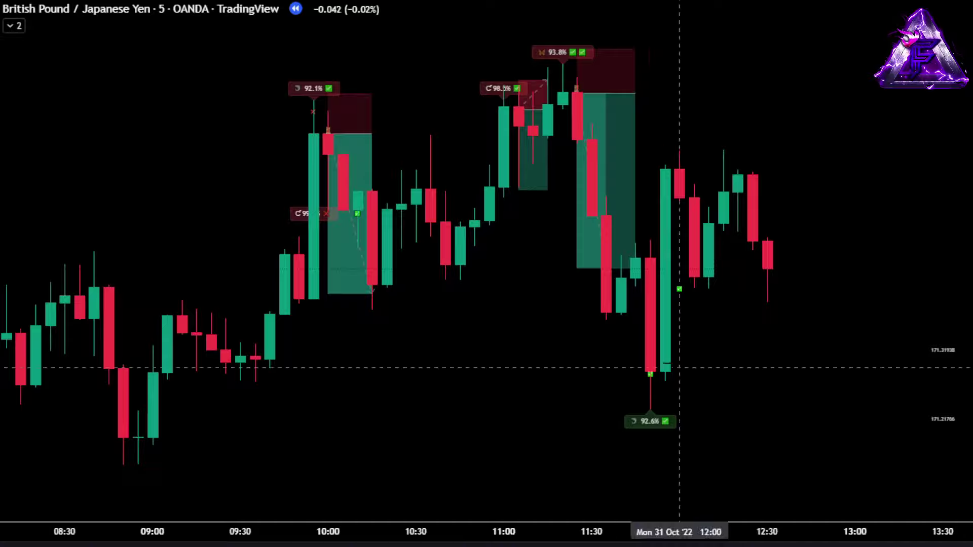
click(665, 373)
mouse_move(665, 195)
mouse_down()
mouse_move(665, 175)
mouse_move(664, 204)
mouse_up()
click(850, 350)
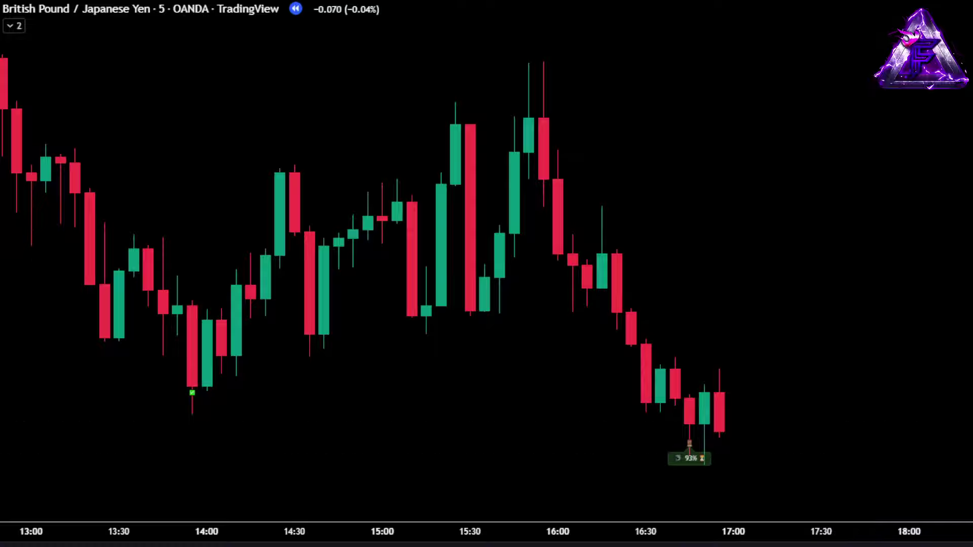
Place a long at the 93% pattern and shorts at the 97.3% and 91.5% patterns, setting stops and targets
click(705, 423)
drag(704, 505, 706, 458)
drag(705, 324, 706, 367)
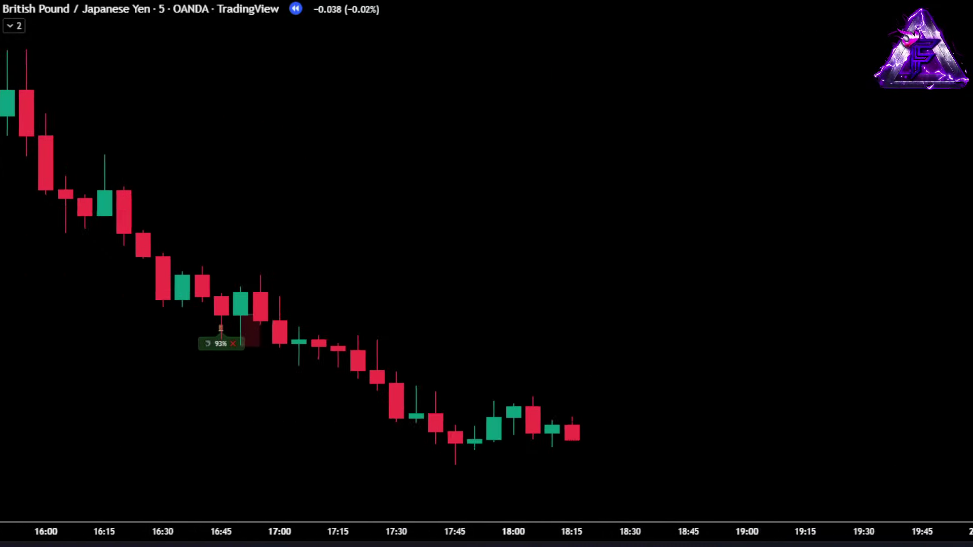
click(633, 373)
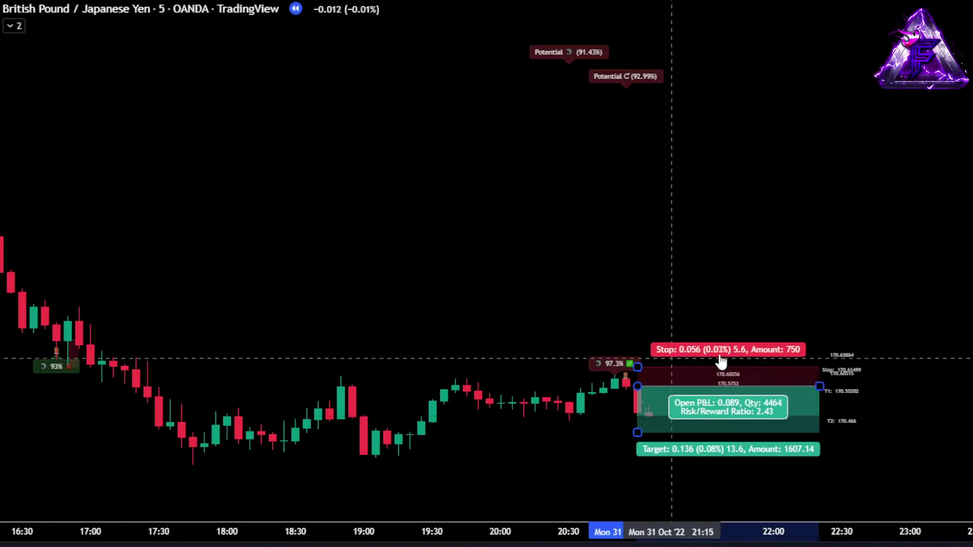
drag(640, 425, 641, 304)
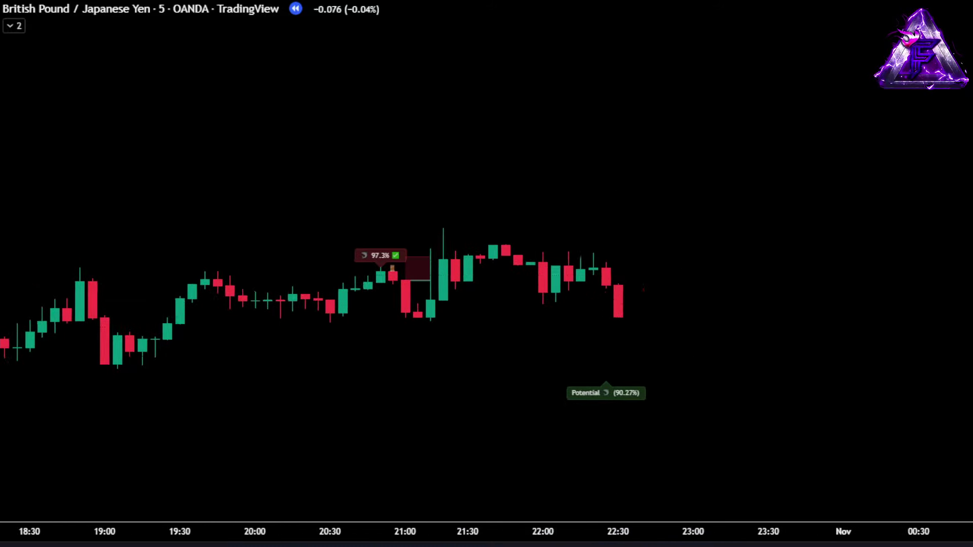
click(607, 253)
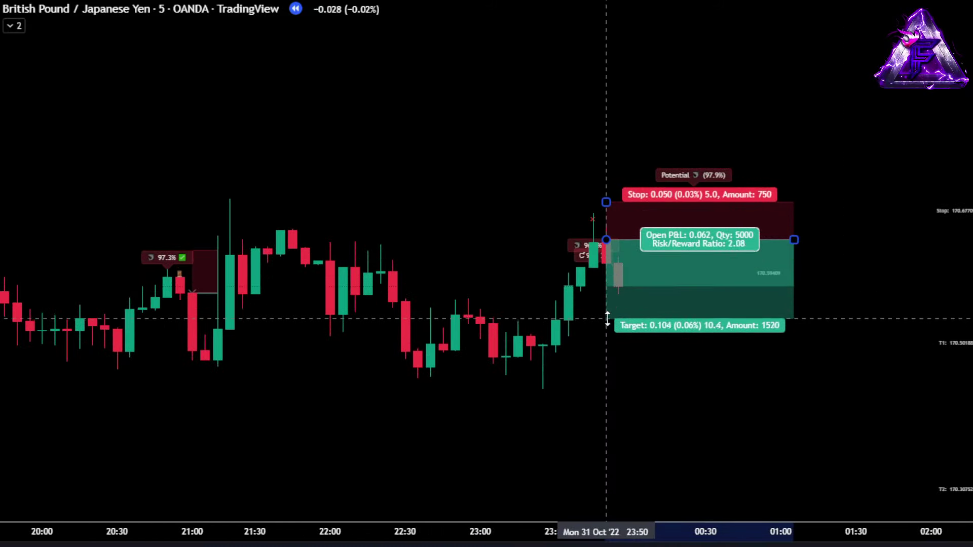
drag(594, 318, 595, 391)
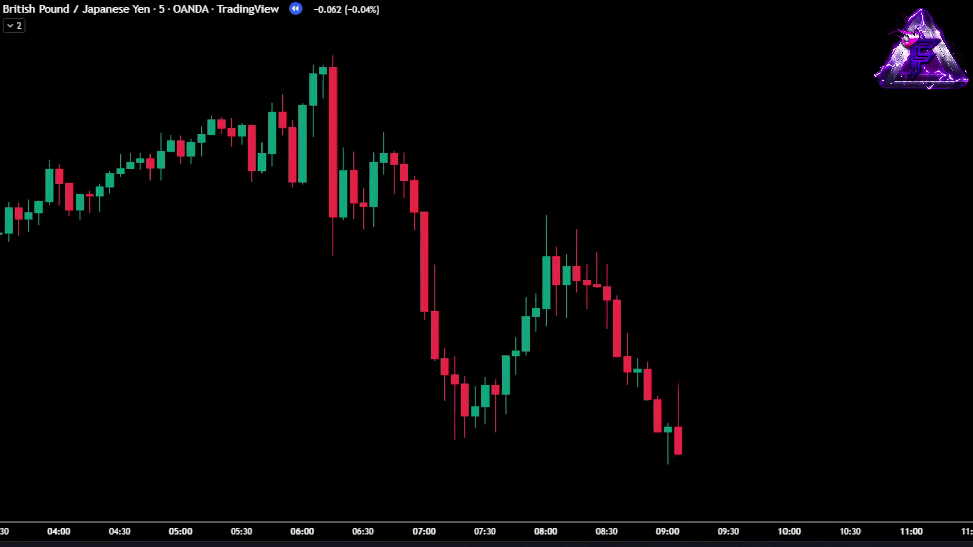
drag(669, 377, 762, 329)
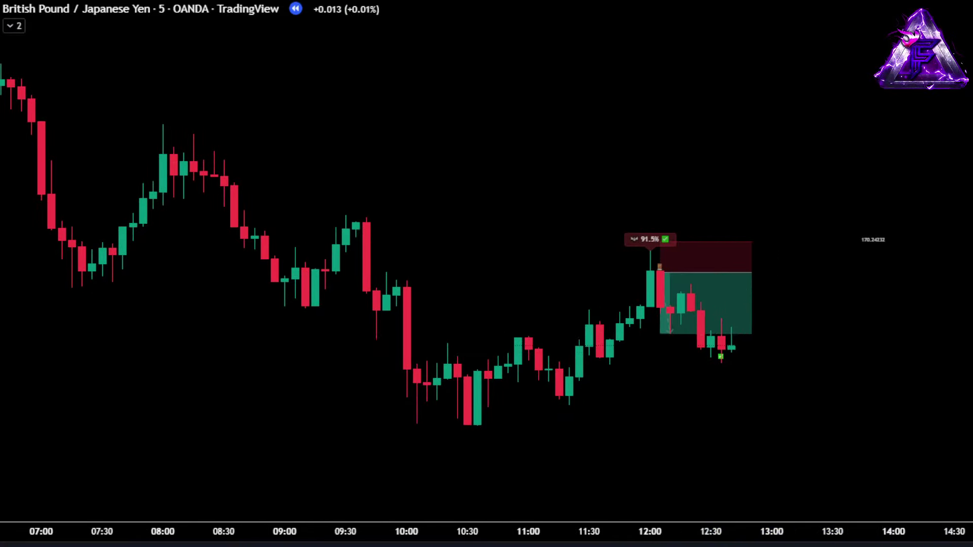
drag(642, 236, 648, 206)
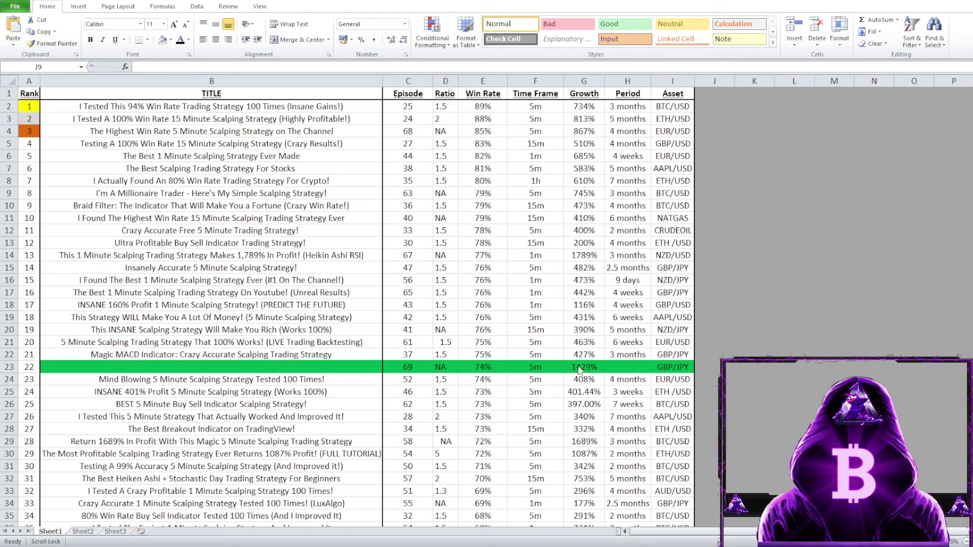
Enter '4 months' as the Period in cell H23 of the rank 22 GBP/JPY row
click(618, 367)
text(4 mo)
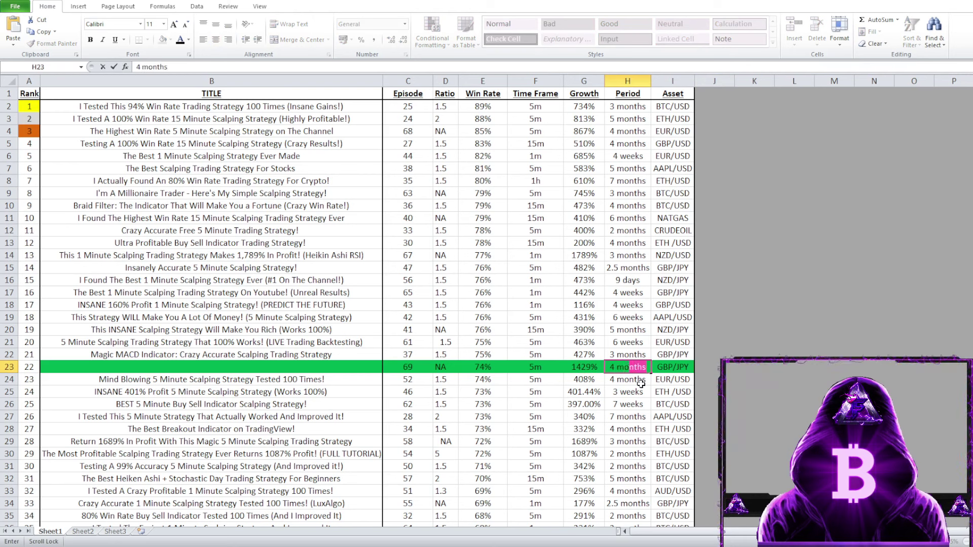
text(nth)
key(Return)
click(701, 370)
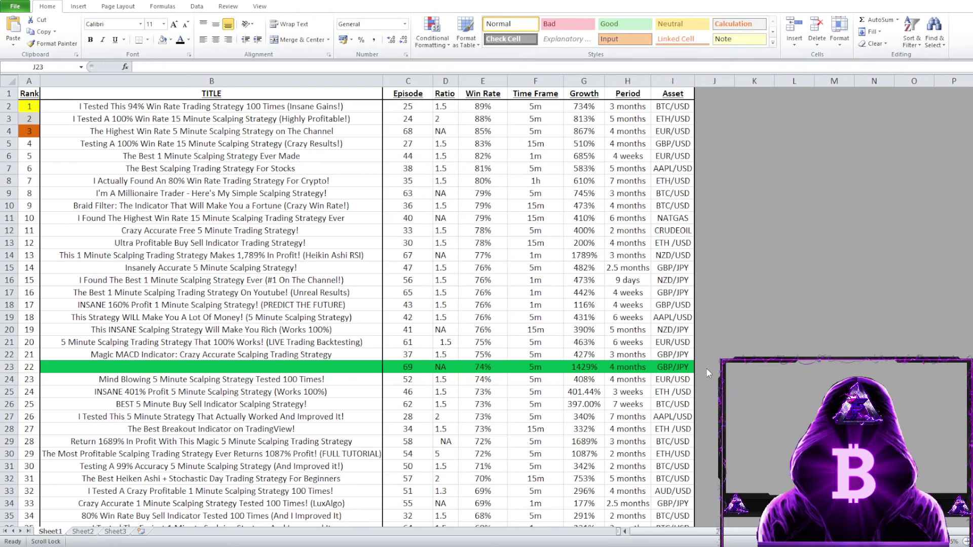